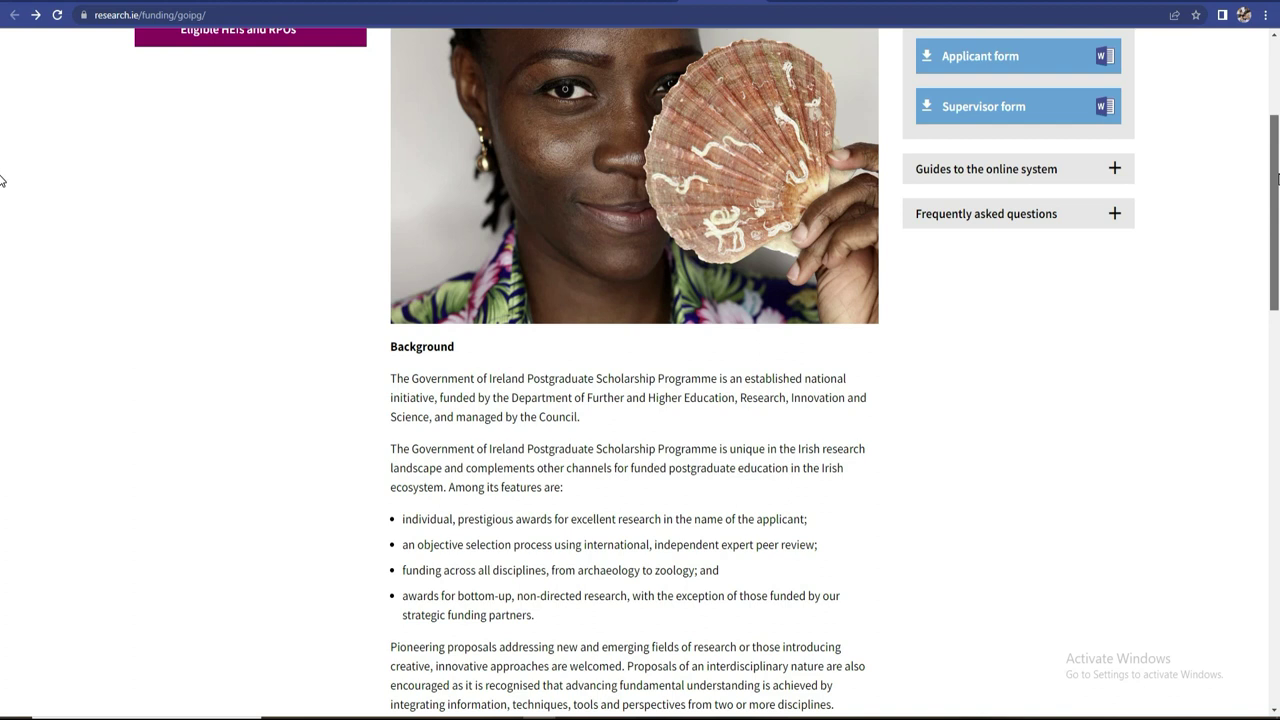
- Scroll the Government of Ireland Postgraduate Scholarship Programme page down and back to the top
{"action": "scroll", "coordinate": [2, 180], "scroll_direction": "down", "scroll_amount": 1}
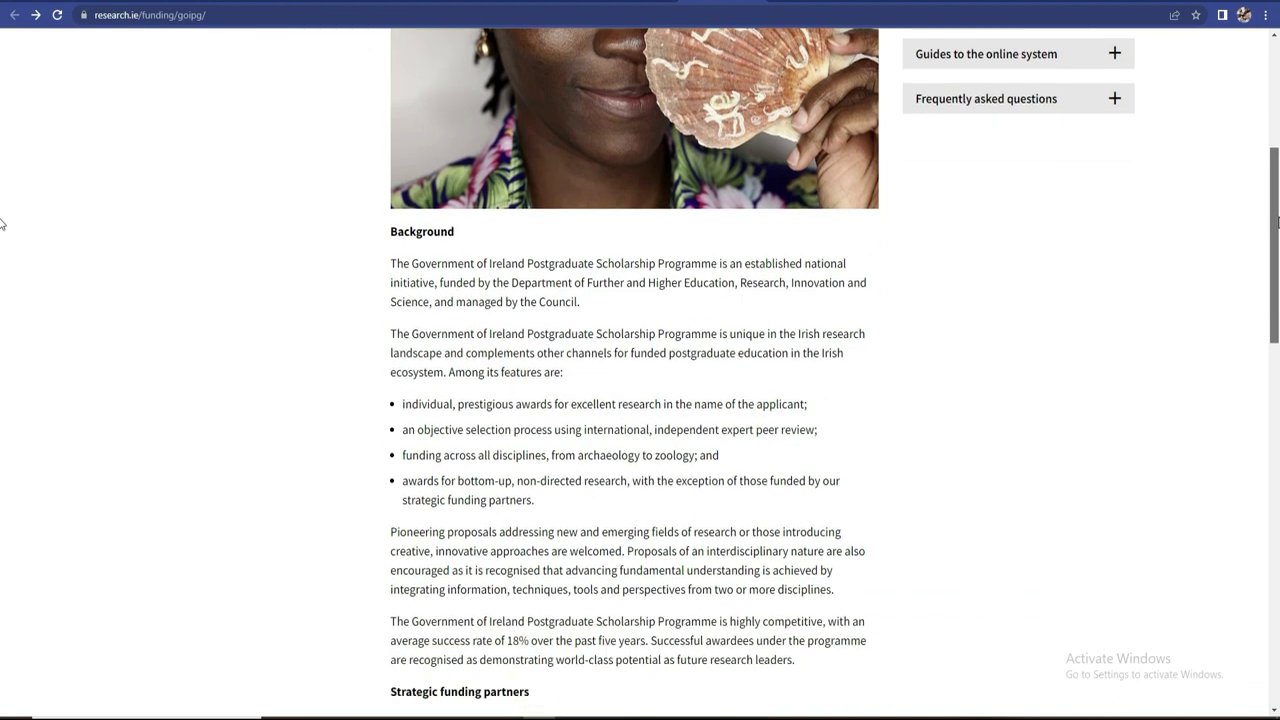
{"action": "scroll", "coordinate": [2, 200], "scroll_direction": "up", "scroll_amount": 5}
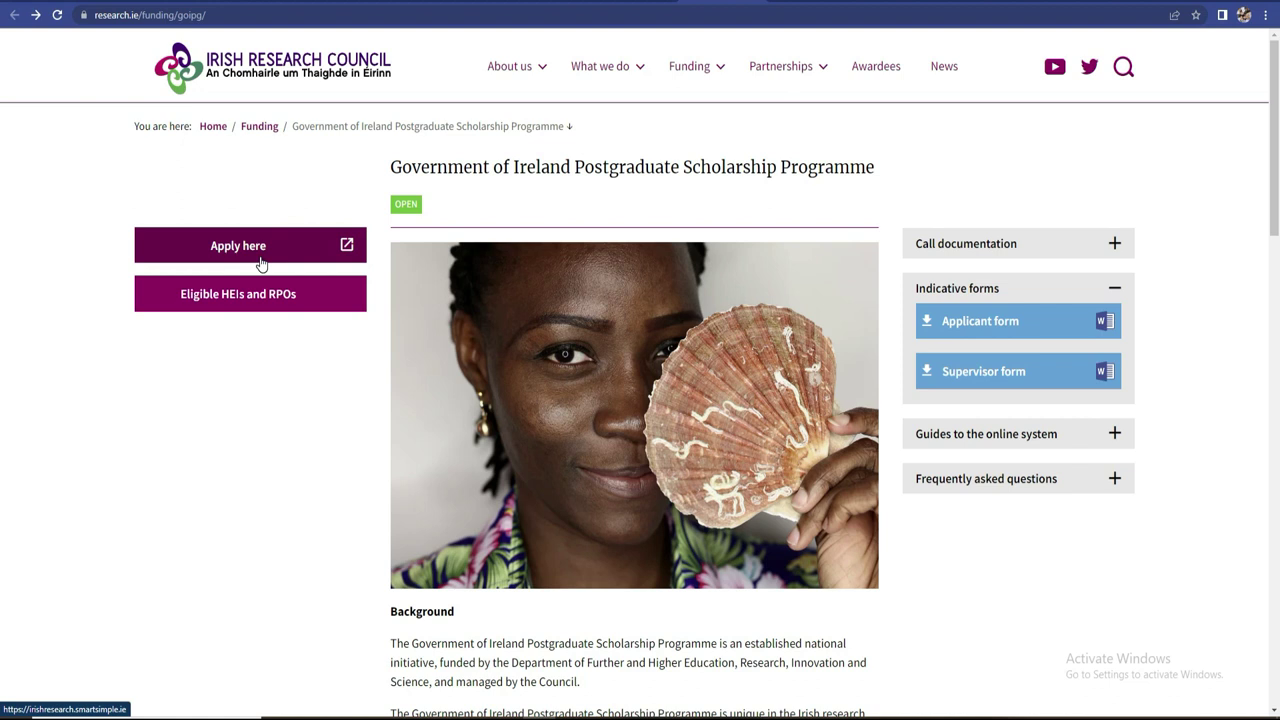
- Reach the SmartSimple online application login page from the scholarship programme page
{"action": "left_click", "coordinate": [260, 262]}
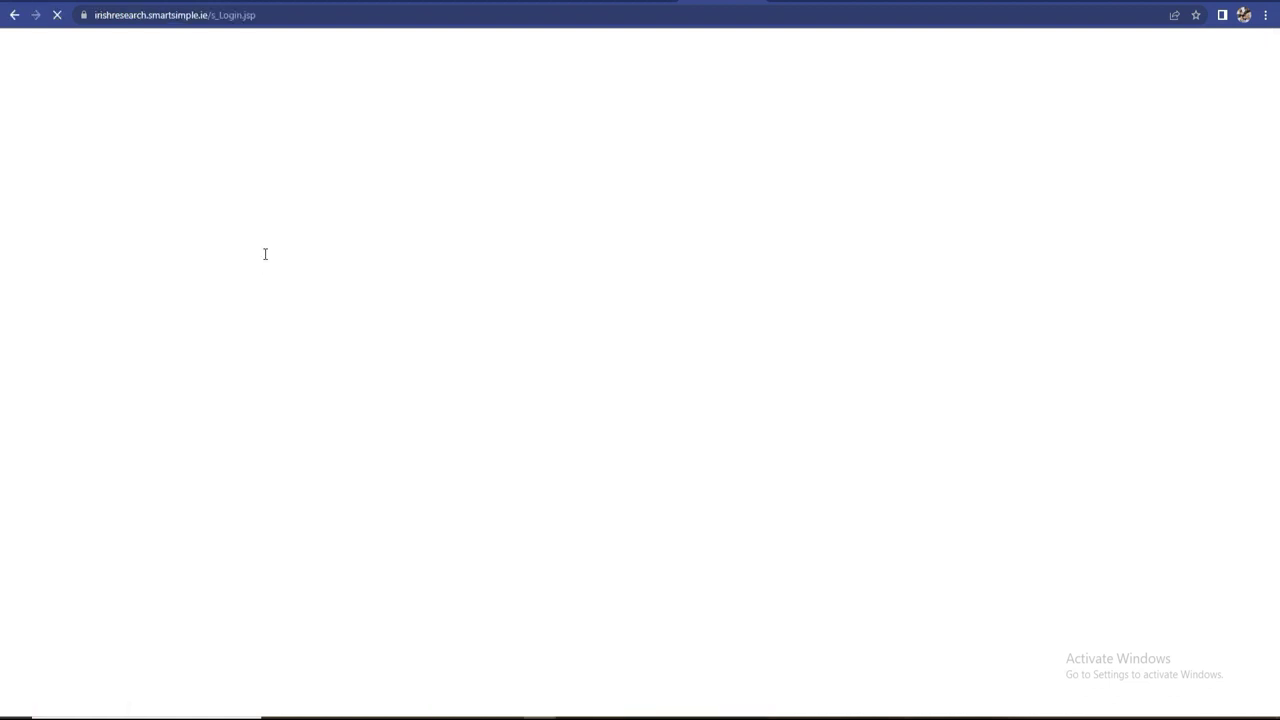
{"action": "left_click", "coordinate": [14, 15]}
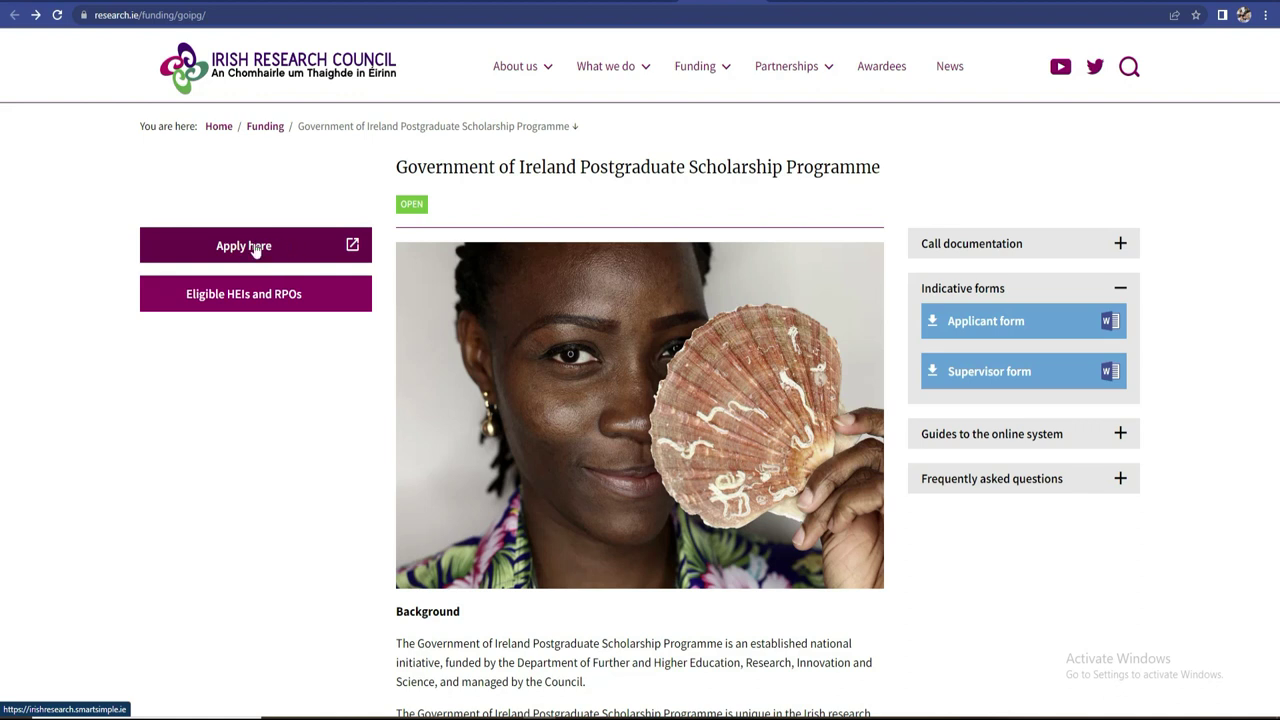
{"action": "left_click", "coordinate": [253, 247]}
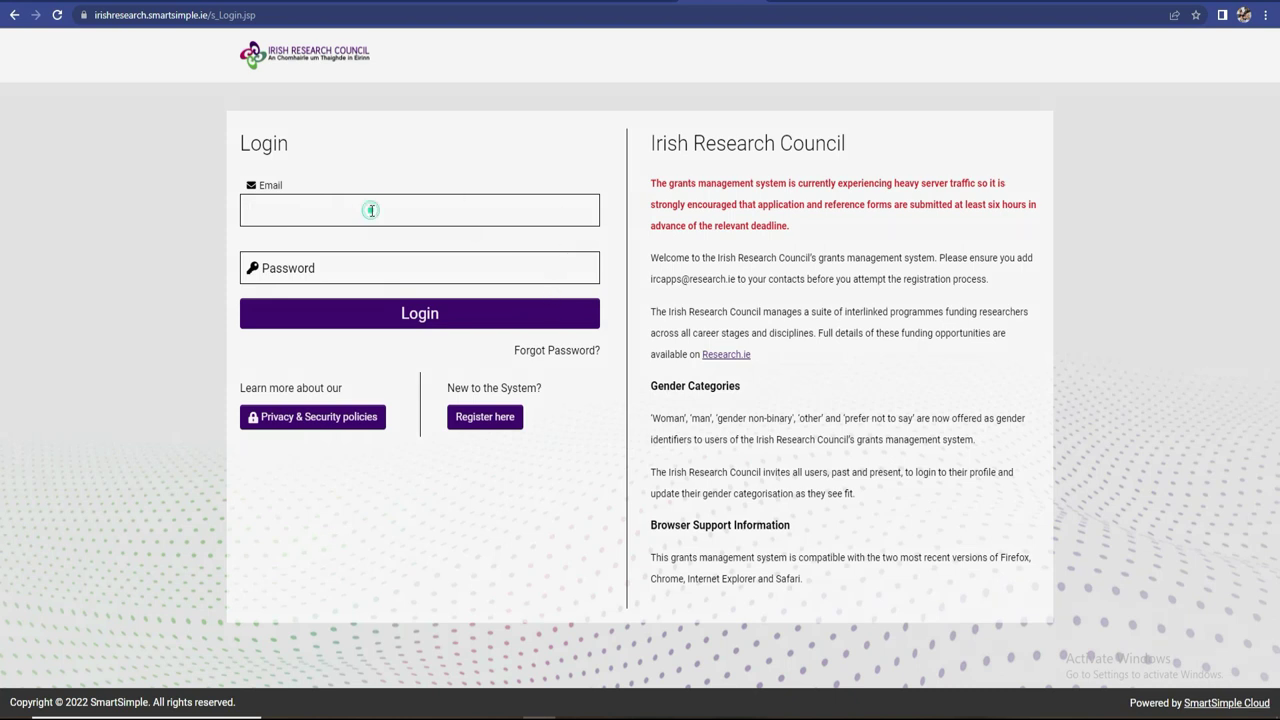
- Skip the e-mail and password login and go to the new-user Registration Guide
{"action": "left_click", "coordinate": [364, 268]}
{"action": "left_click", "coordinate": [366, 210]}
{"action": "left_click", "coordinate": [361, 277]}
{"action": "left_click", "coordinate": [368, 208]}
{"action": "left_click", "coordinate": [364, 267]}
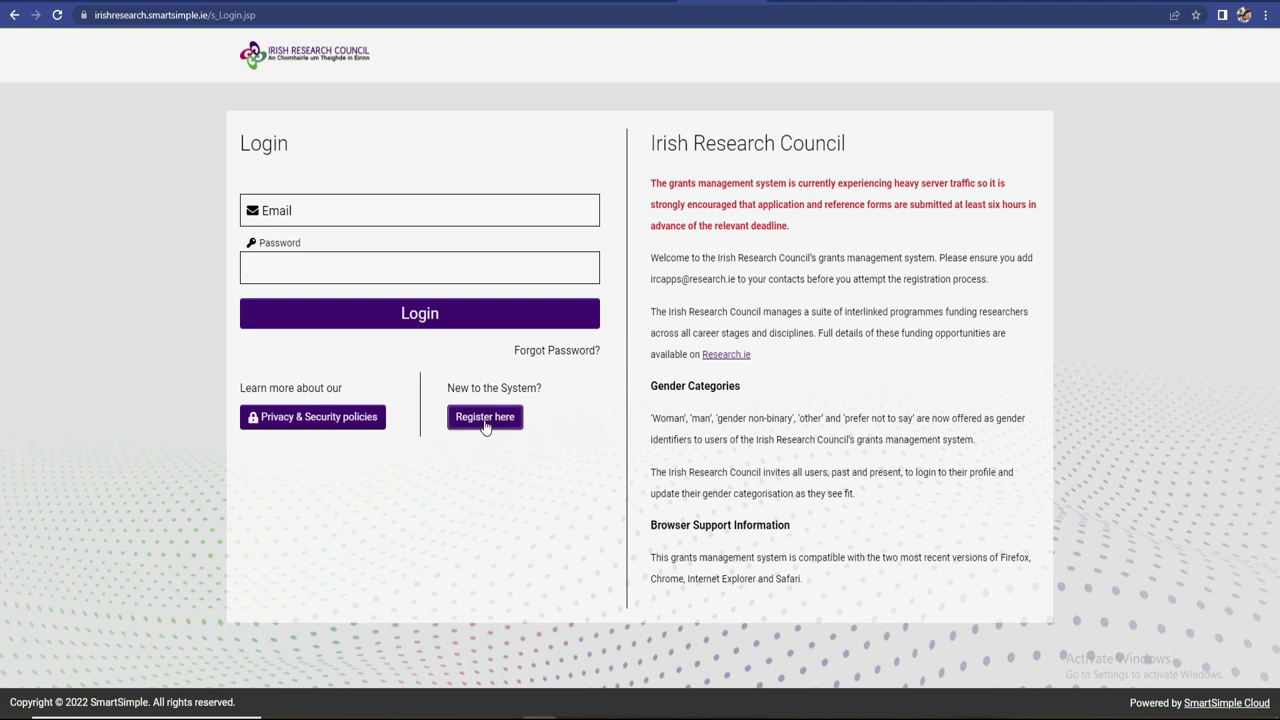
{"action": "left_click", "coordinate": [486, 420]}
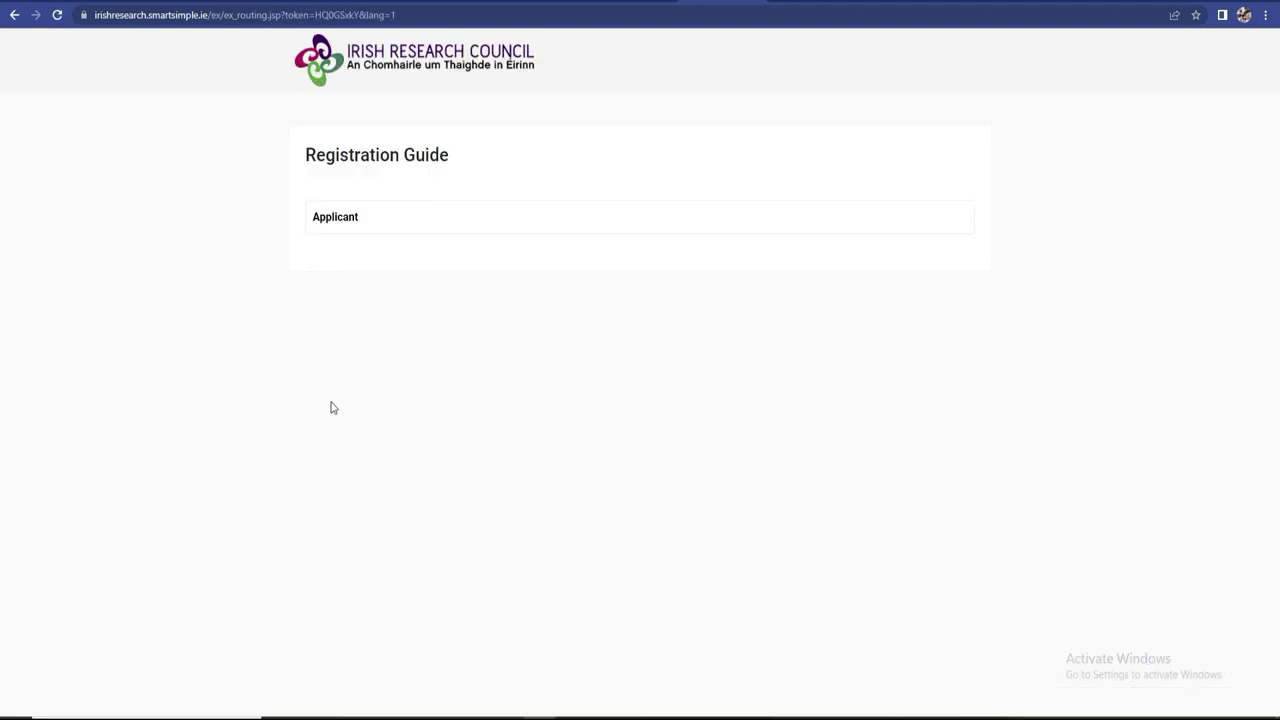
- Open the Applicant registration form and look over its fields
{"action": "left_click", "coordinate": [350, 226]}
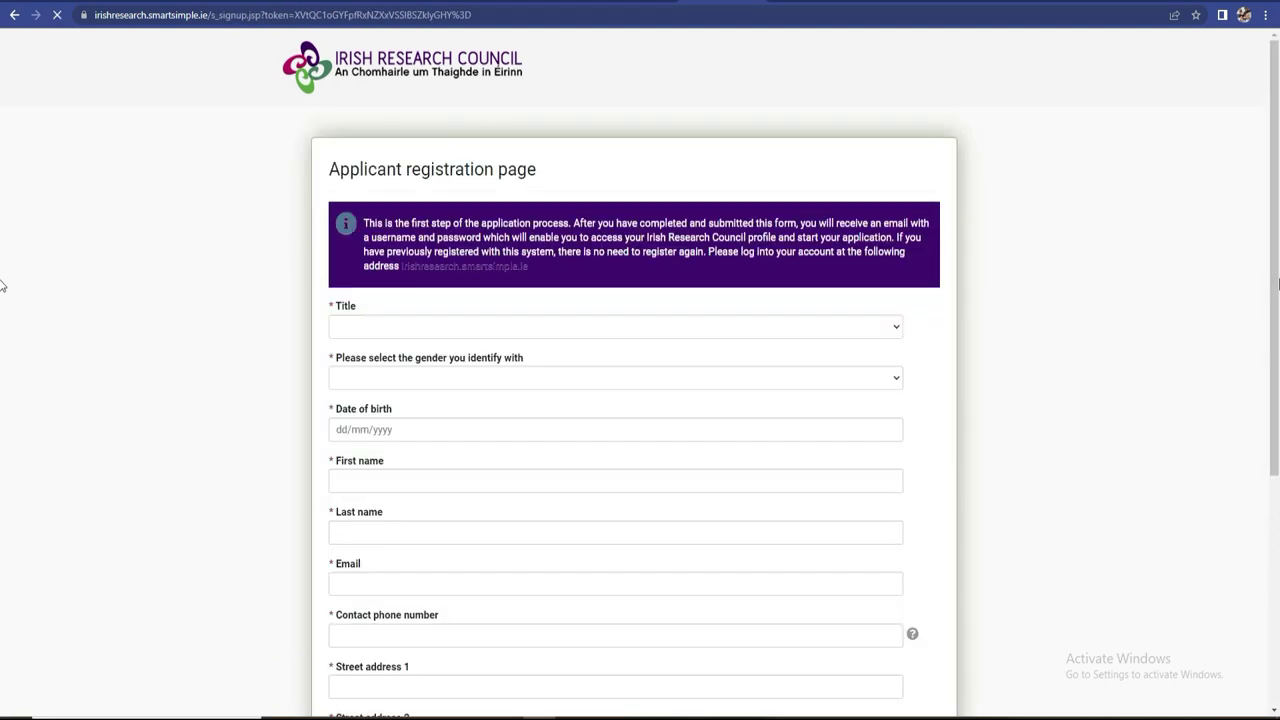
{"action": "scroll", "coordinate": [2, 300], "scroll_direction": "down", "scroll_amount": 2}
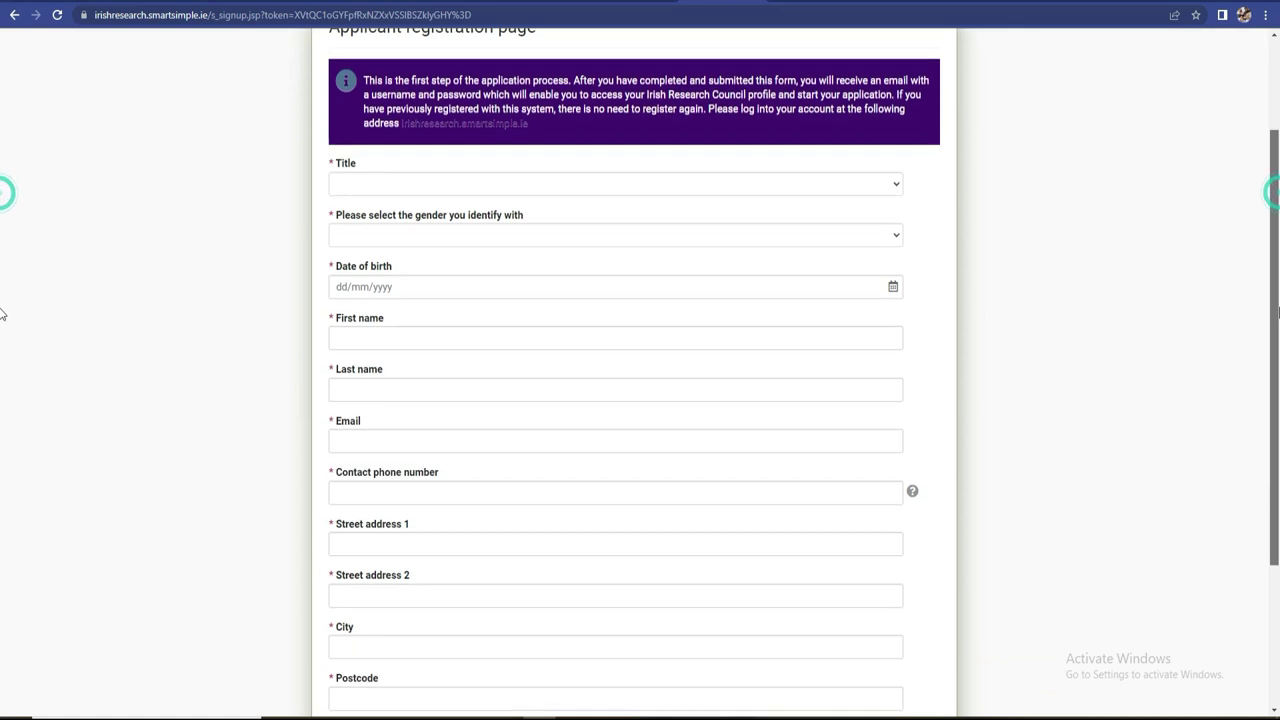
{"action": "scroll", "coordinate": [2, 313], "scroll_direction": "up", "scroll_amount": 3}
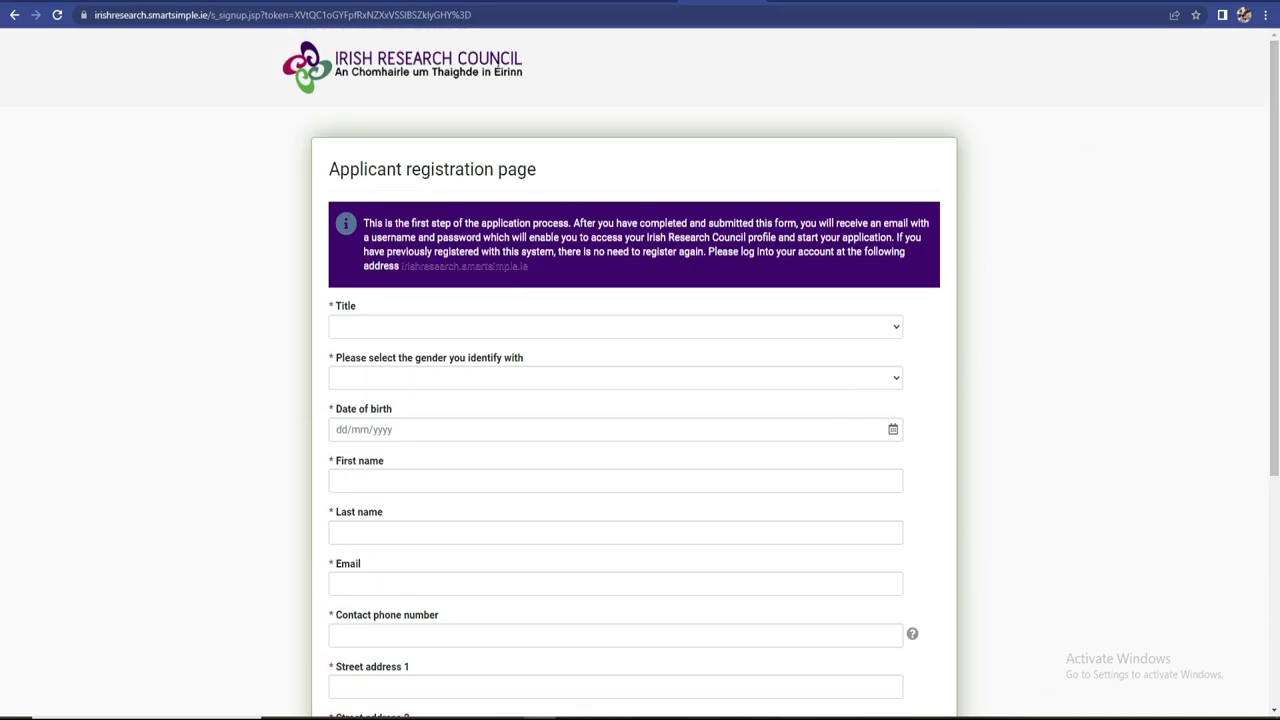
- Translate the applicant registration page into French with the browser's translator
{"action": "right_click", "coordinate": [644, 236]}
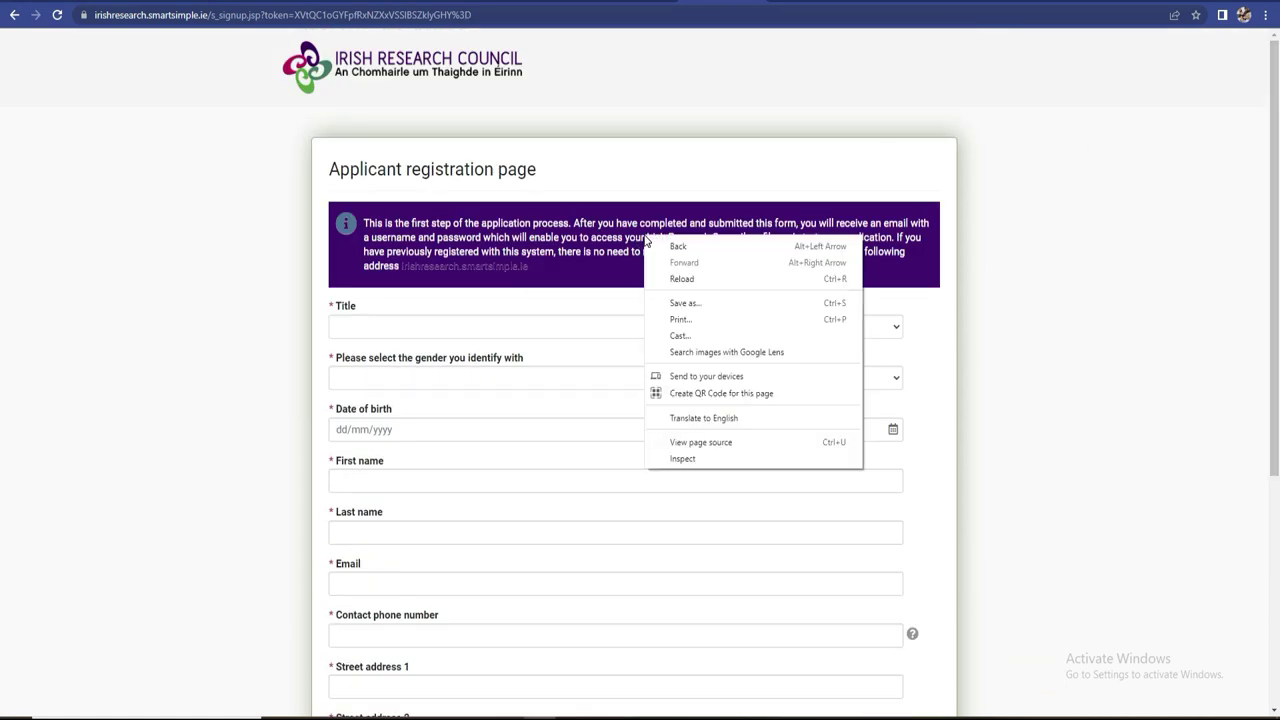
{"action": "left_click", "coordinate": [702, 417]}
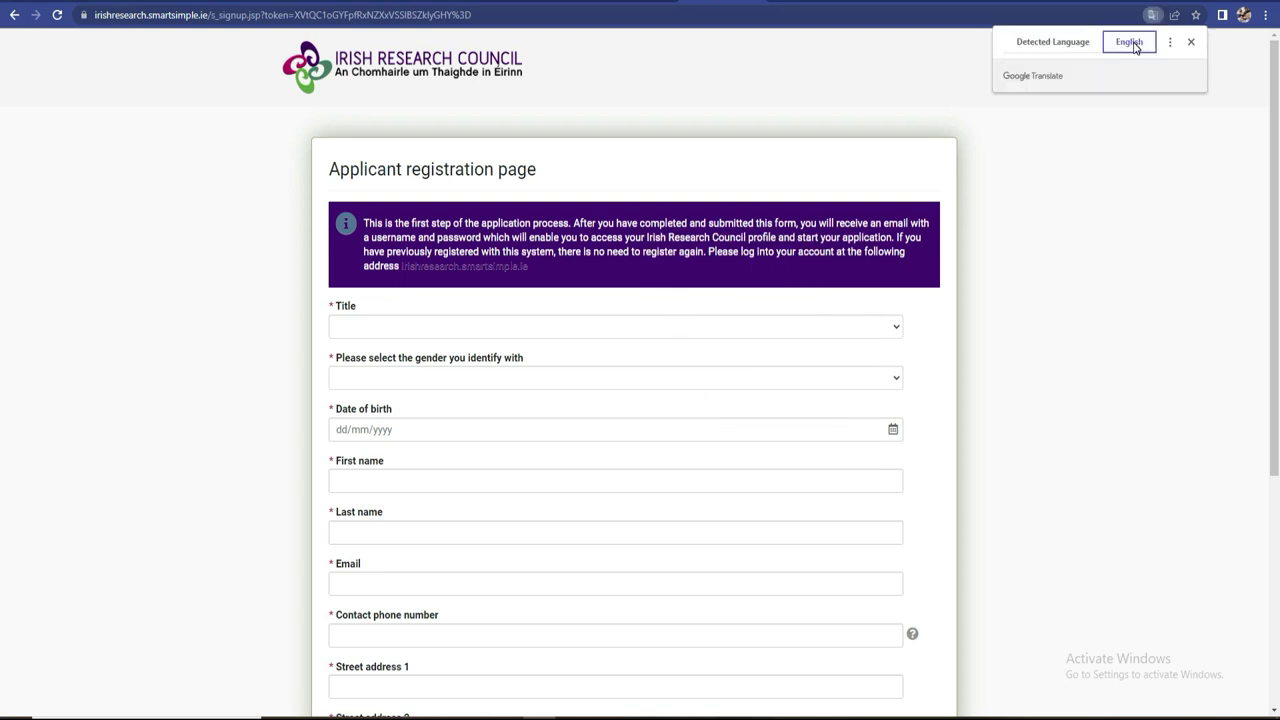
{"action": "left_click", "coordinate": [1054, 45]}
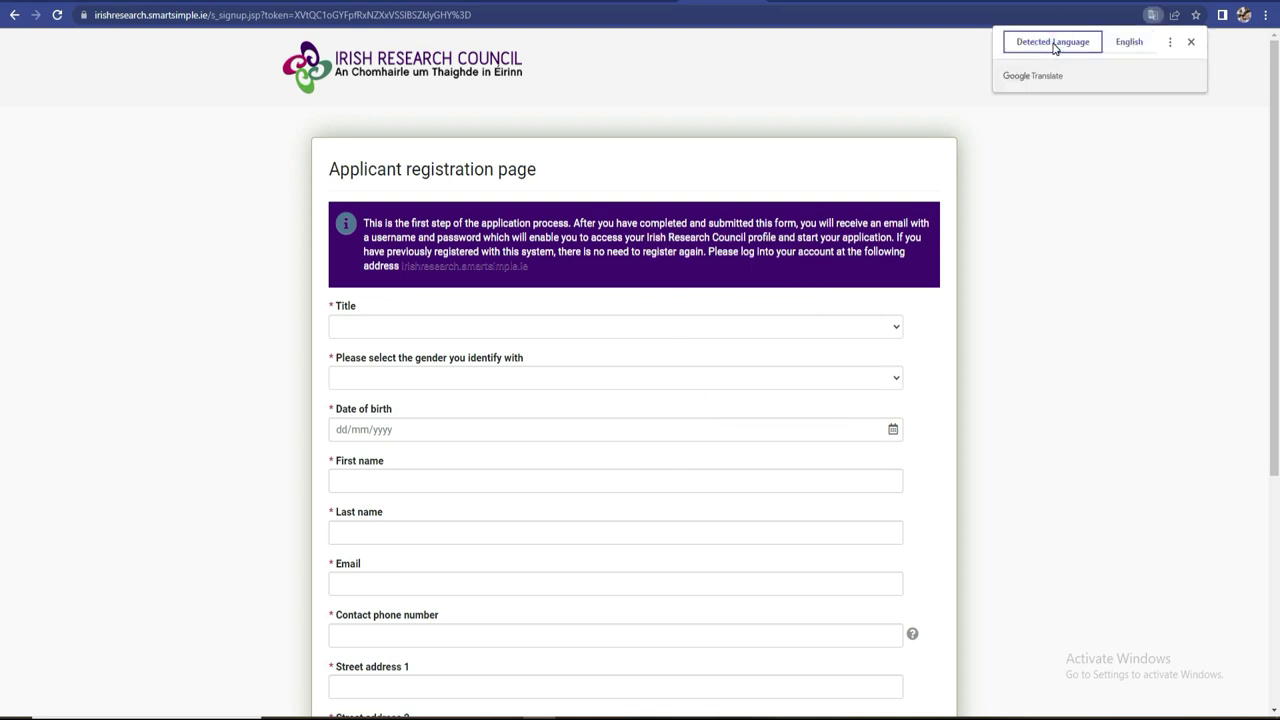
{"action": "left_click", "coordinate": [1170, 42]}
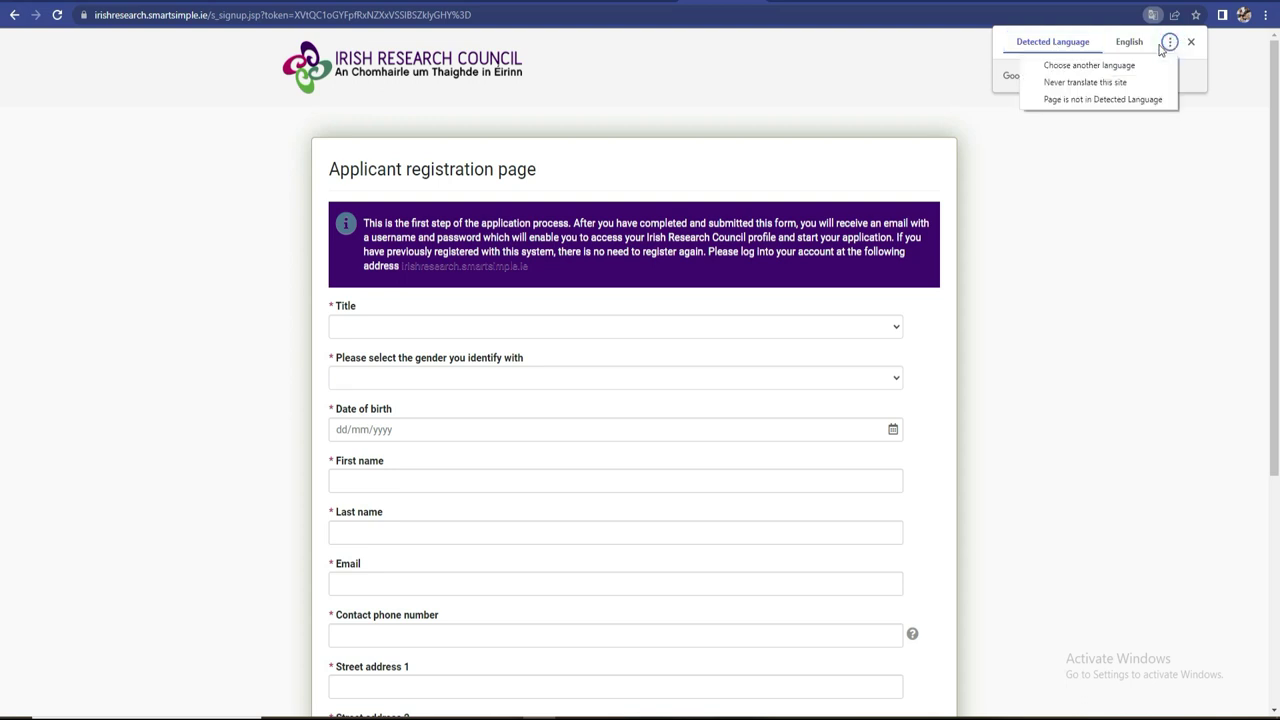
{"action": "left_click", "coordinate": [1147, 47]}
{"action": "left_click", "coordinate": [1170, 42]}
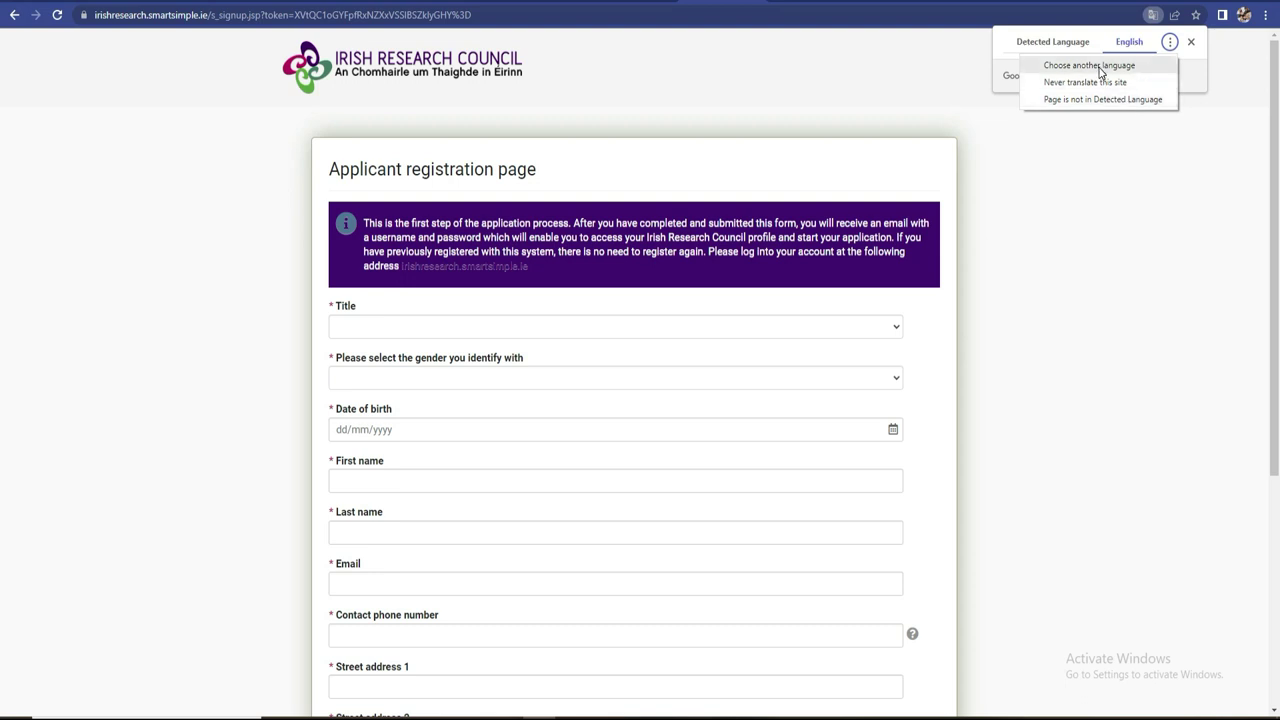
{"action": "left_click", "coordinate": [1095, 66]}
{"action": "left_click", "coordinate": [1137, 84]}
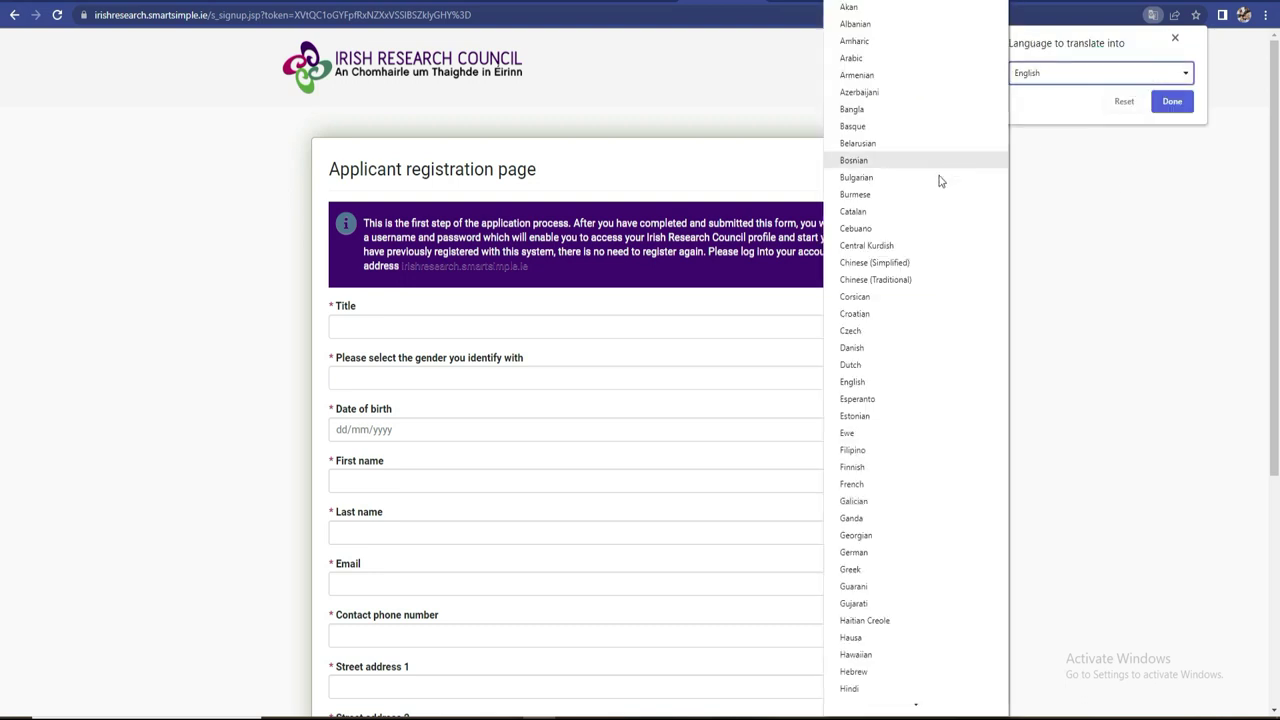
{"action": "left_click", "coordinate": [885, 484]}
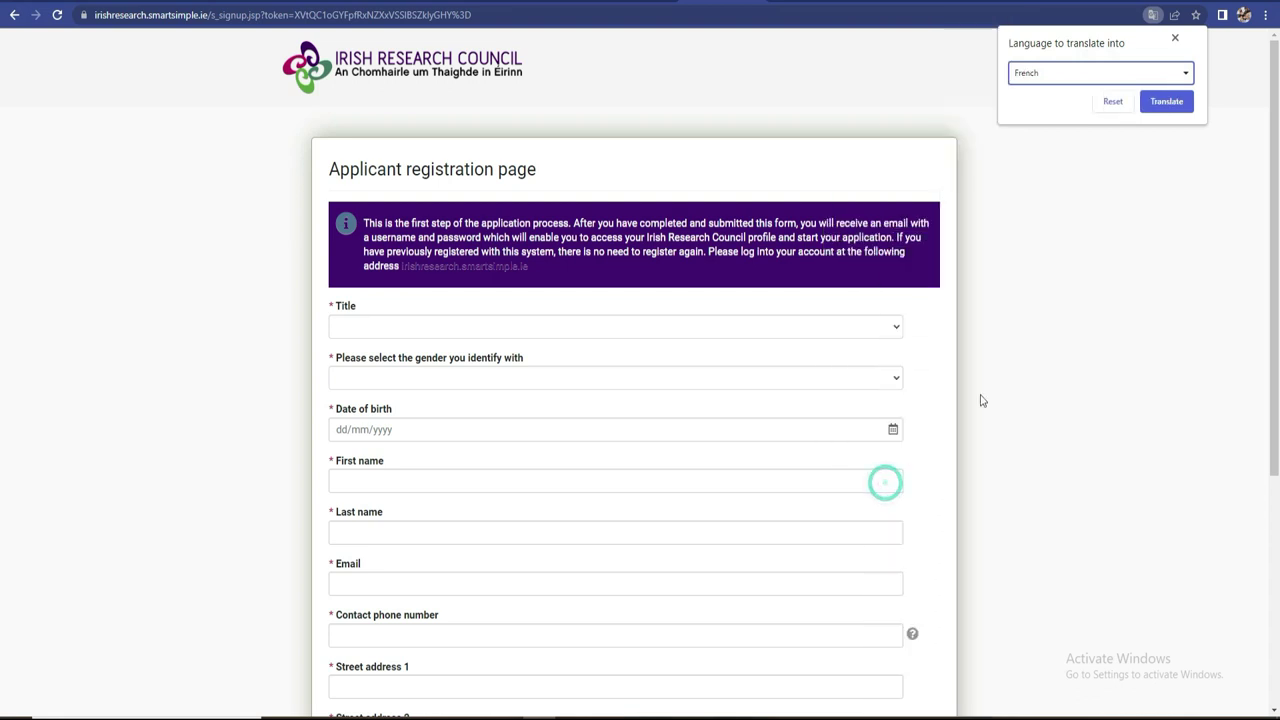
{"action": "left_click", "coordinate": [1174, 101]}
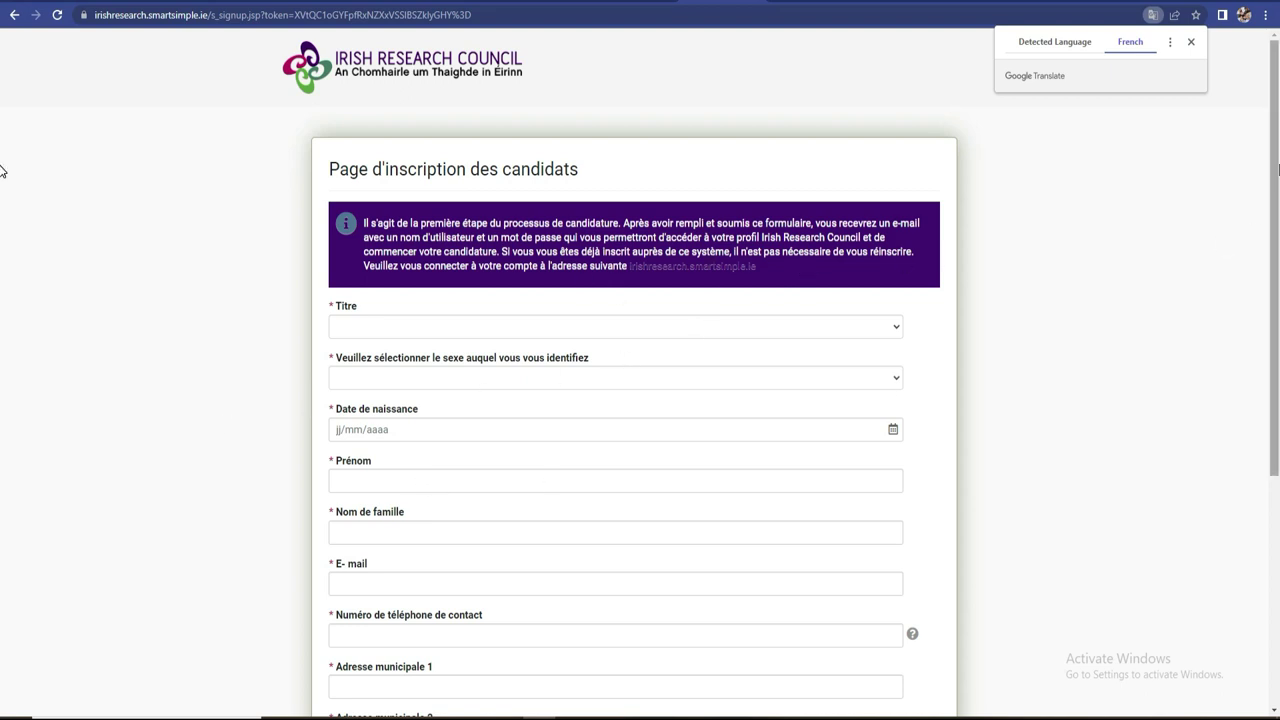
- Set Titre to M and the gender to Homme on the French registration form
{"action": "scroll", "coordinate": [4, 212], "scroll_direction": "down", "scroll_amount": 3}
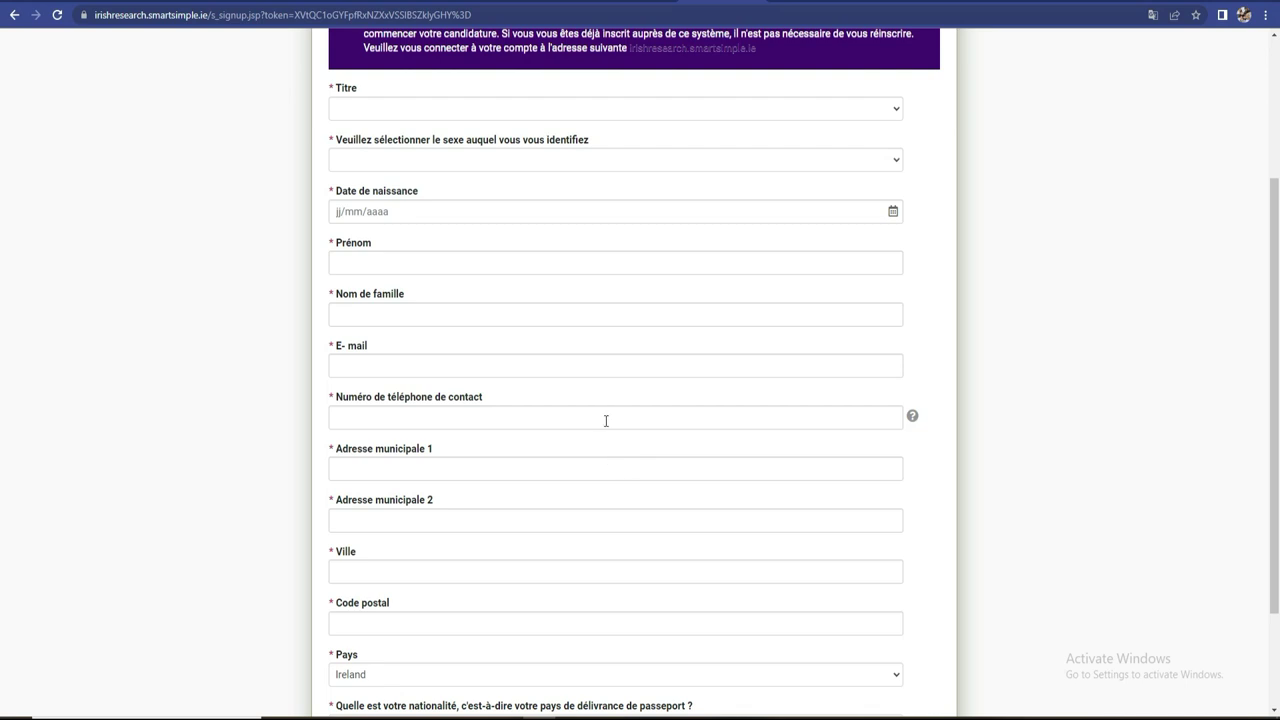
{"action": "left_click", "coordinate": [518, 113]}
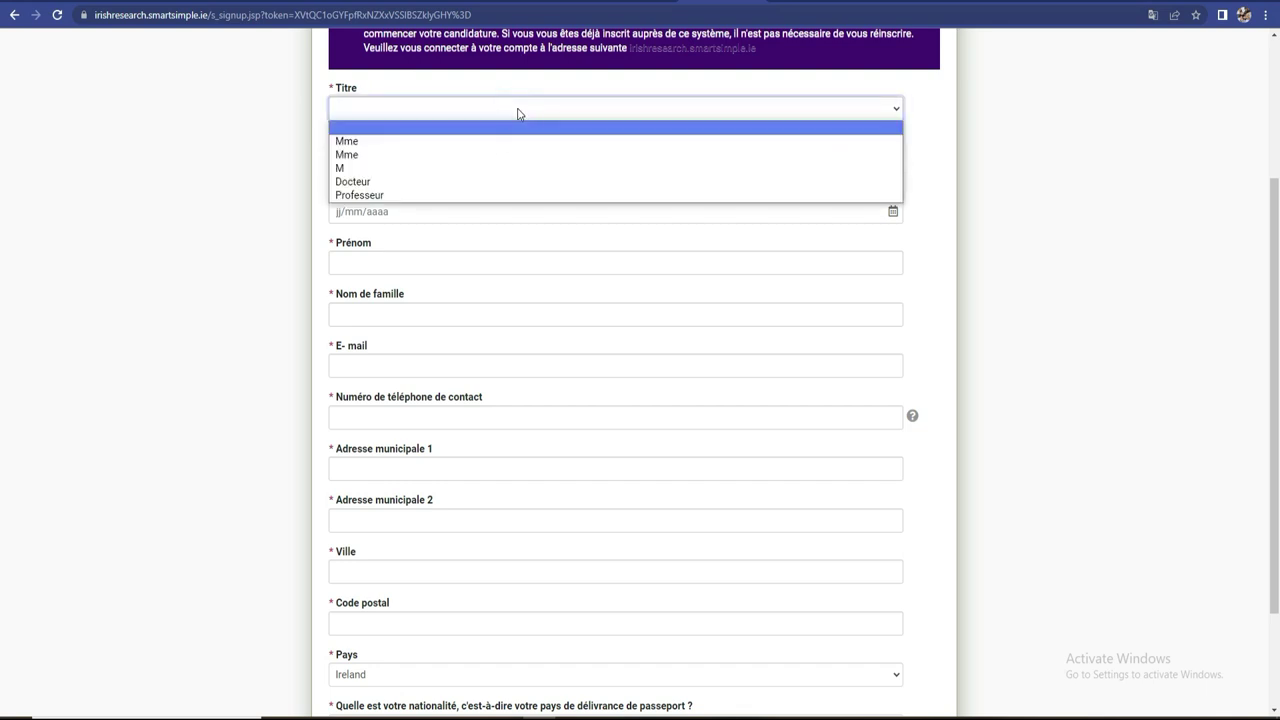
{"action": "left_click", "coordinate": [396, 168]}
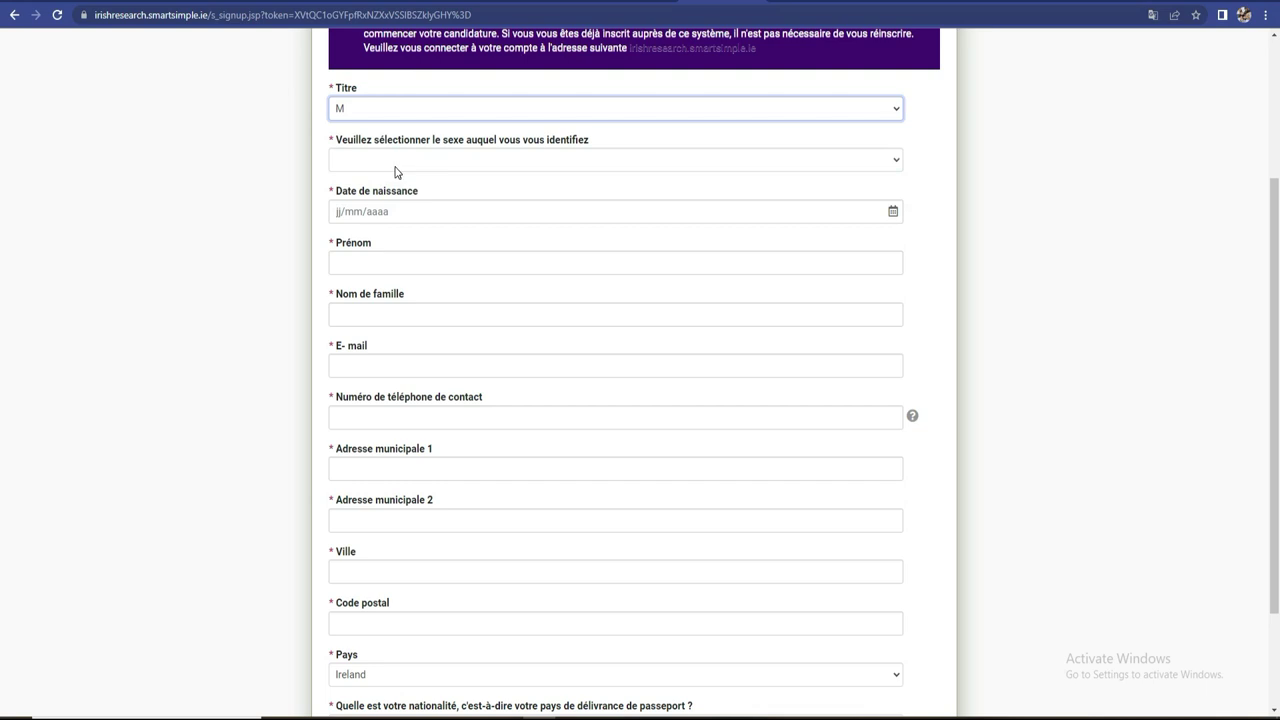
{"action": "left_click", "coordinate": [395, 167]}
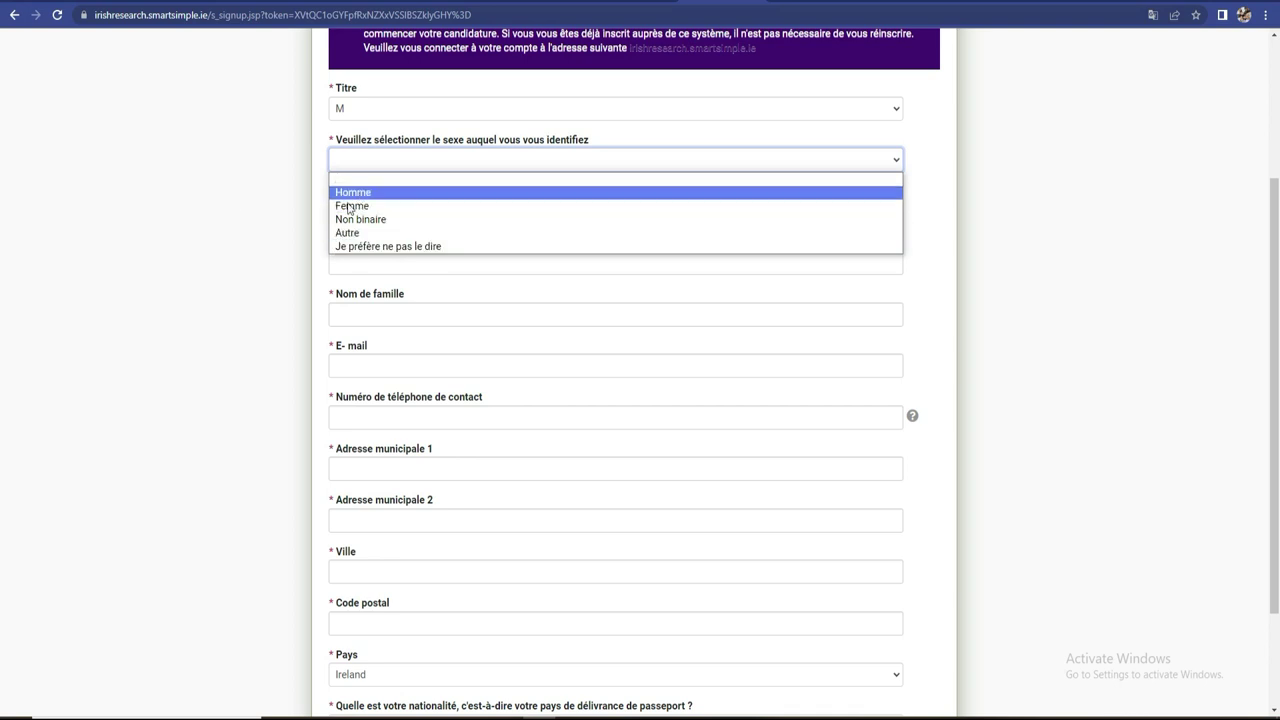
{"action": "left_click", "coordinate": [355, 194]}
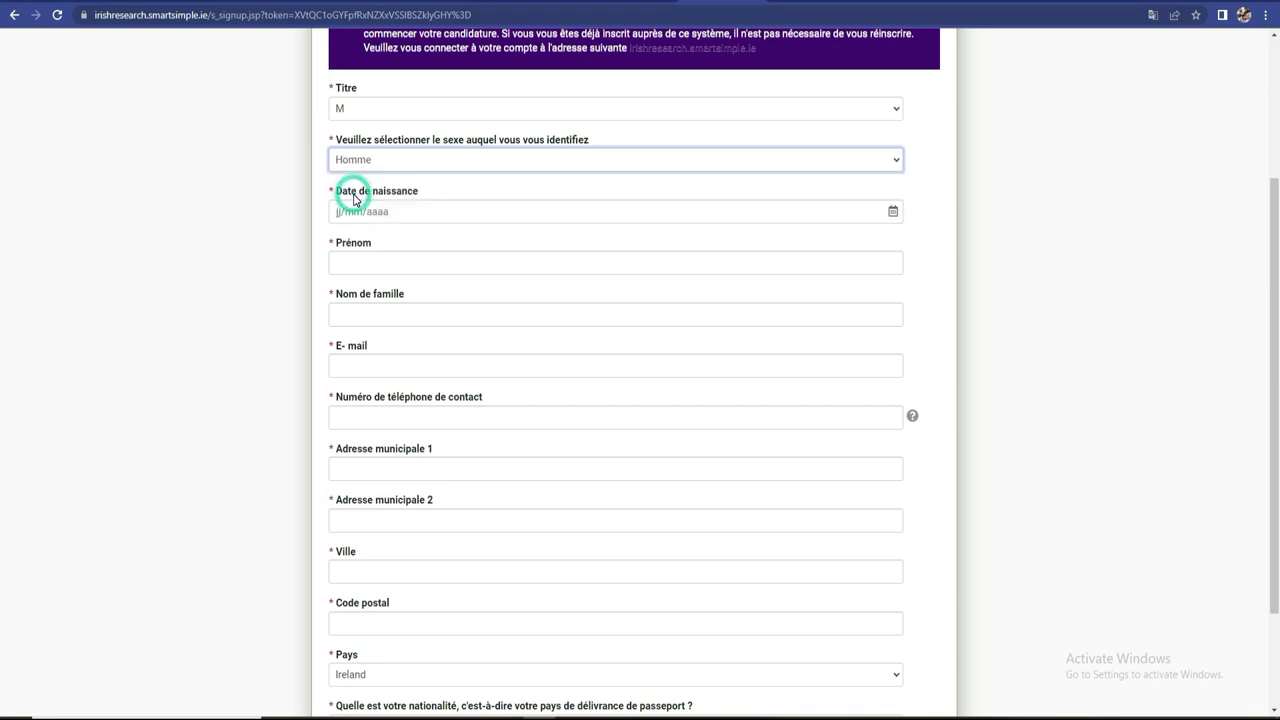
{"action": "left_click", "coordinate": [895, 212]}
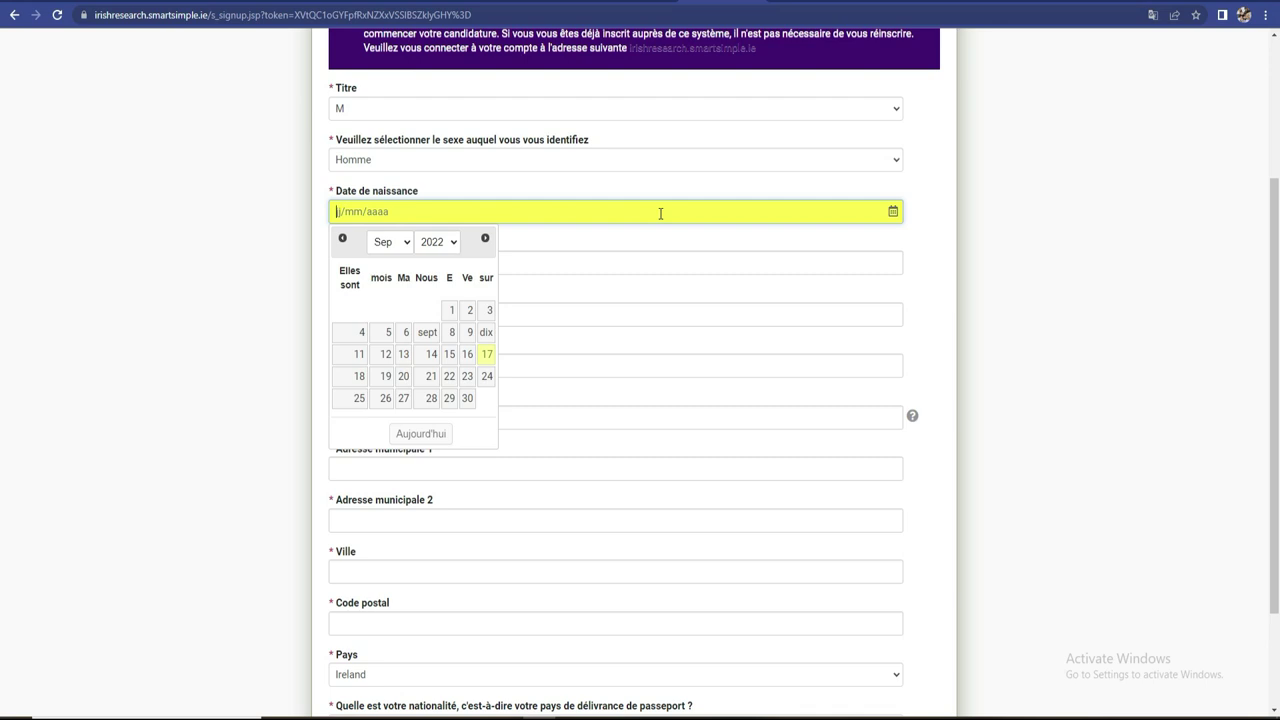
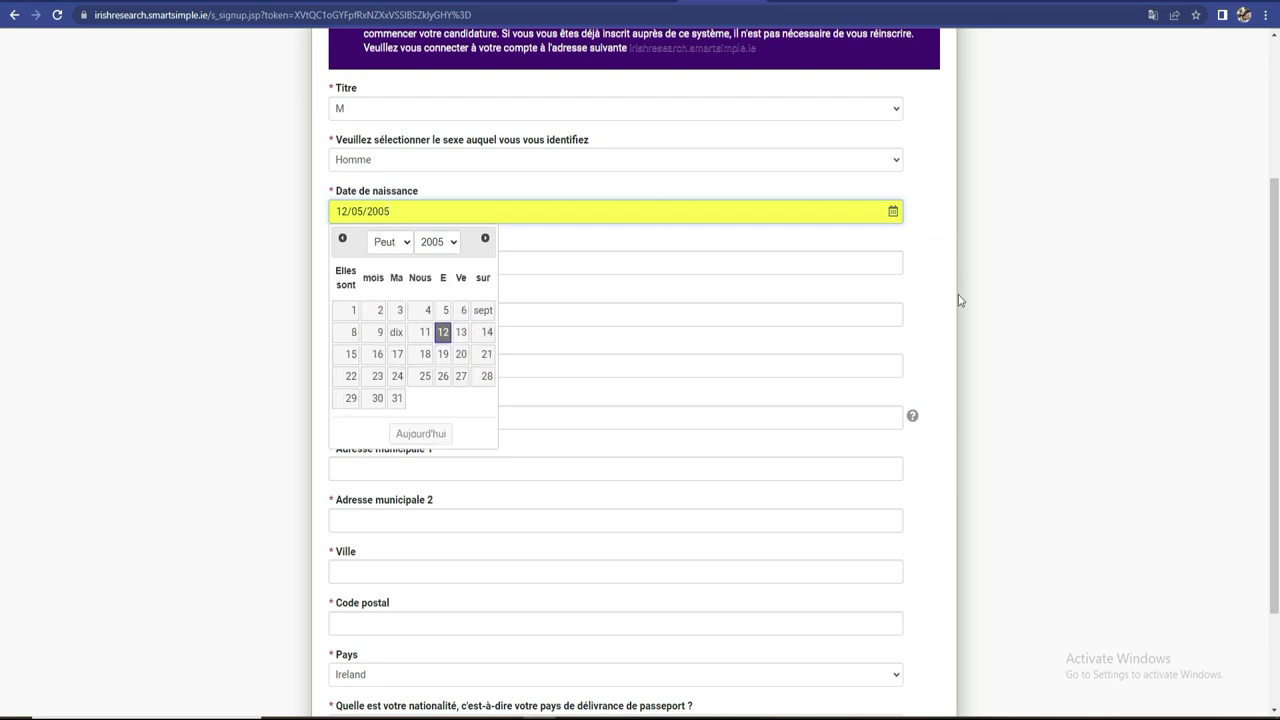
{"action": "left_click", "coordinate": [1021, 302]}
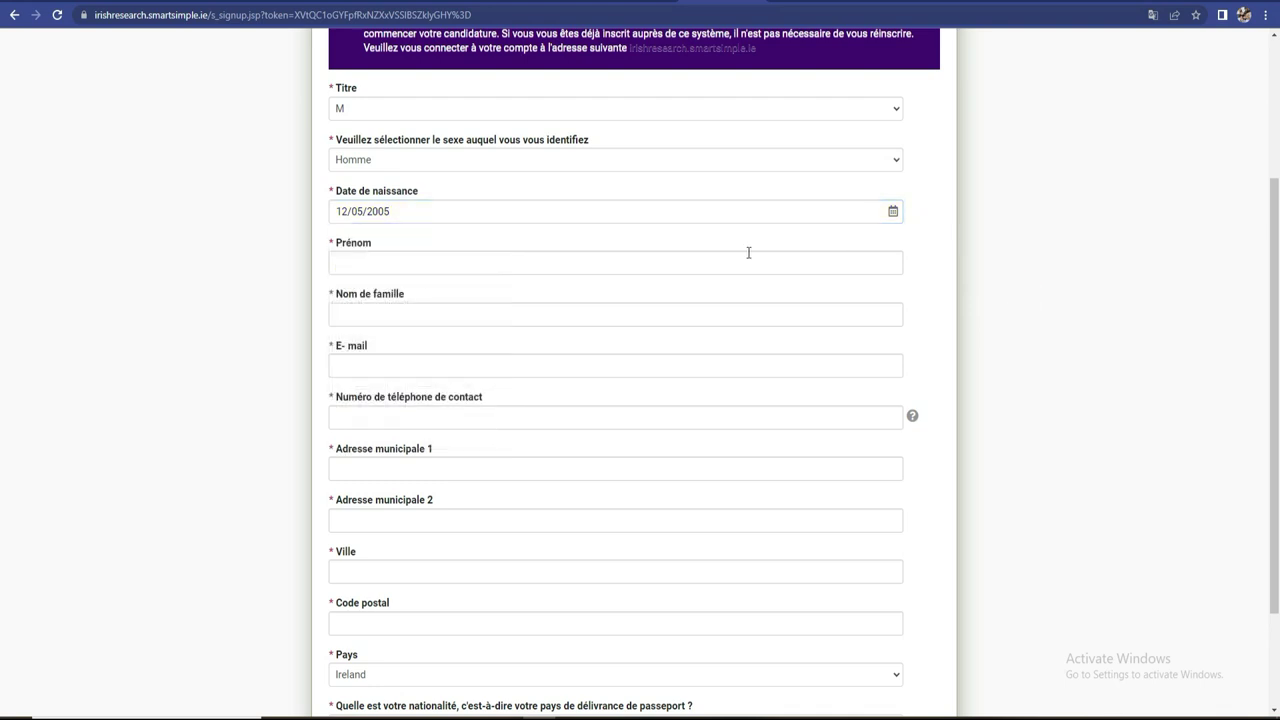
{"action": "left_click", "coordinate": [395, 212]}
{"action": "key", "text": "BackSpace"}
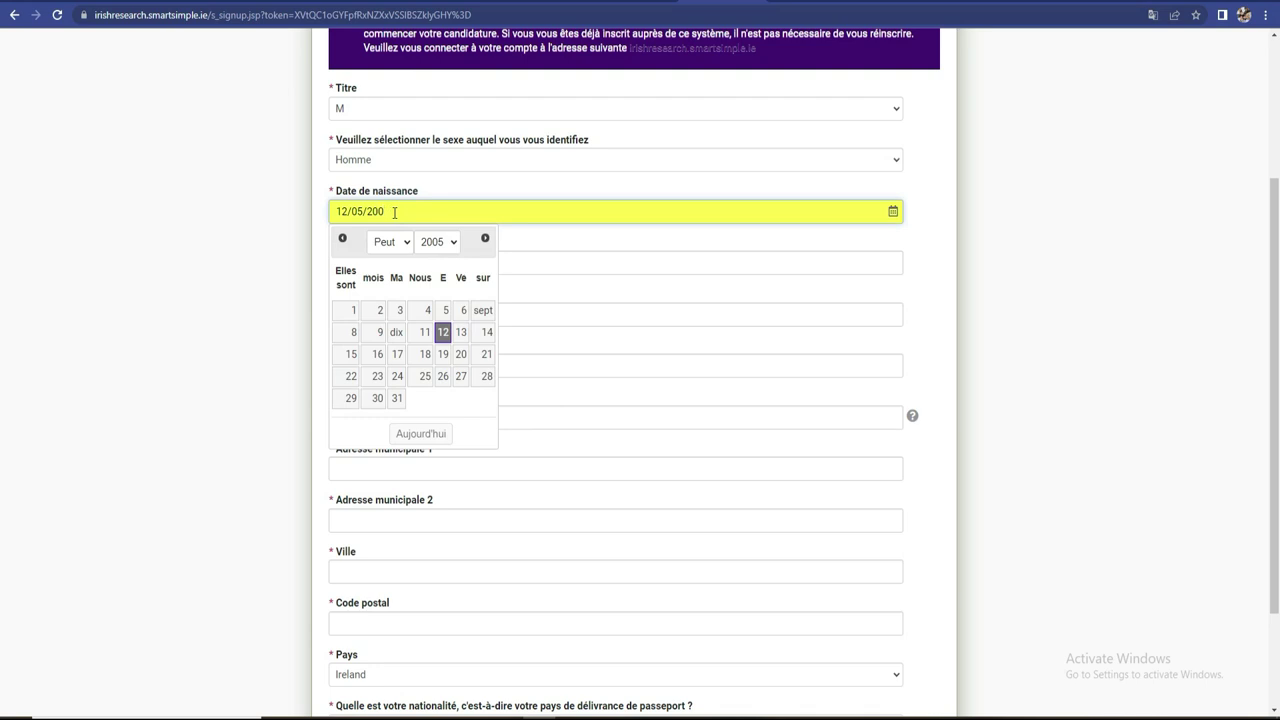
{"action": "type", "text": "3"}
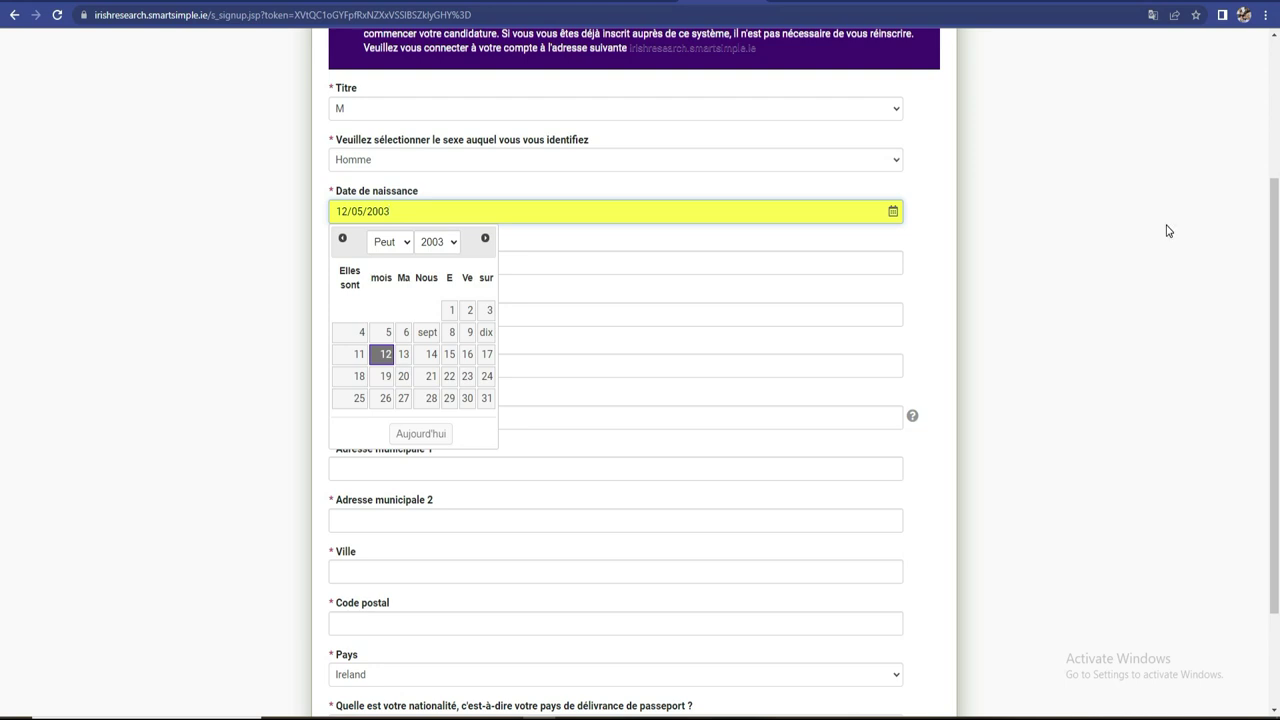
{"action": "left_click", "coordinate": [1167, 230]}
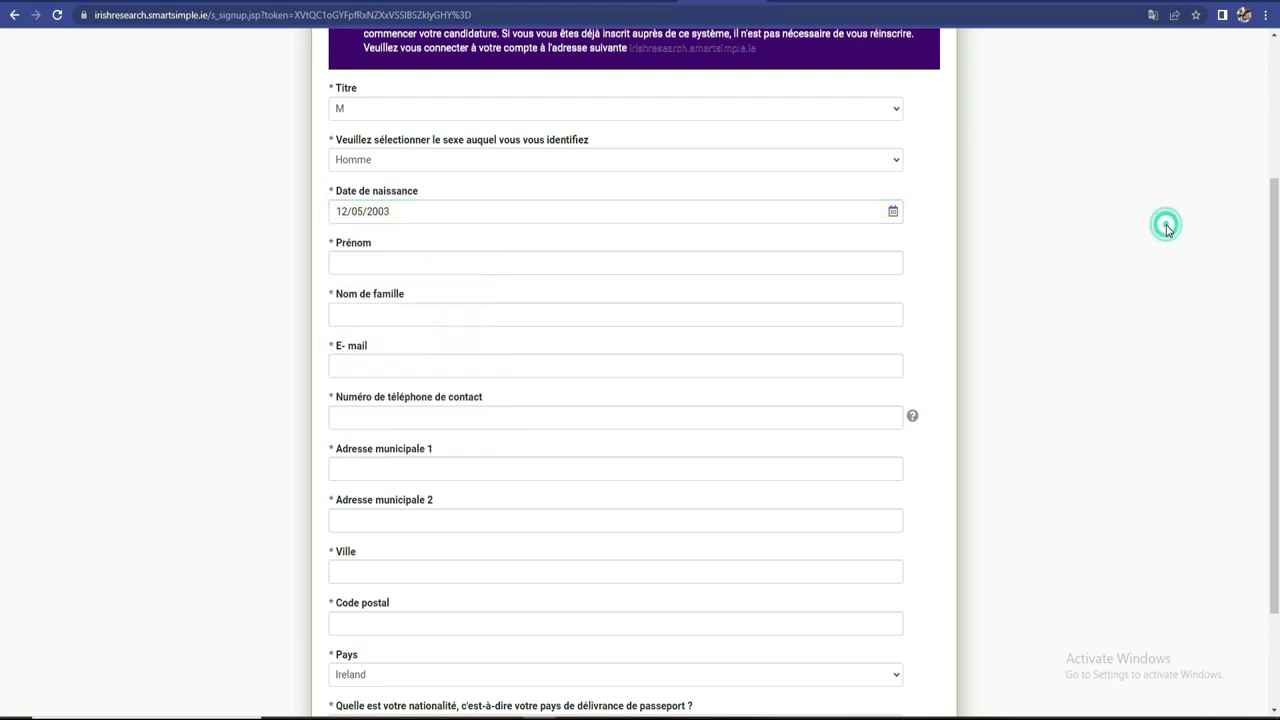
- Fill in the applicant's first name, surname and Gmail address, fixing a typo in the e-mail
{"action": "left_click", "coordinate": [741, 264]}
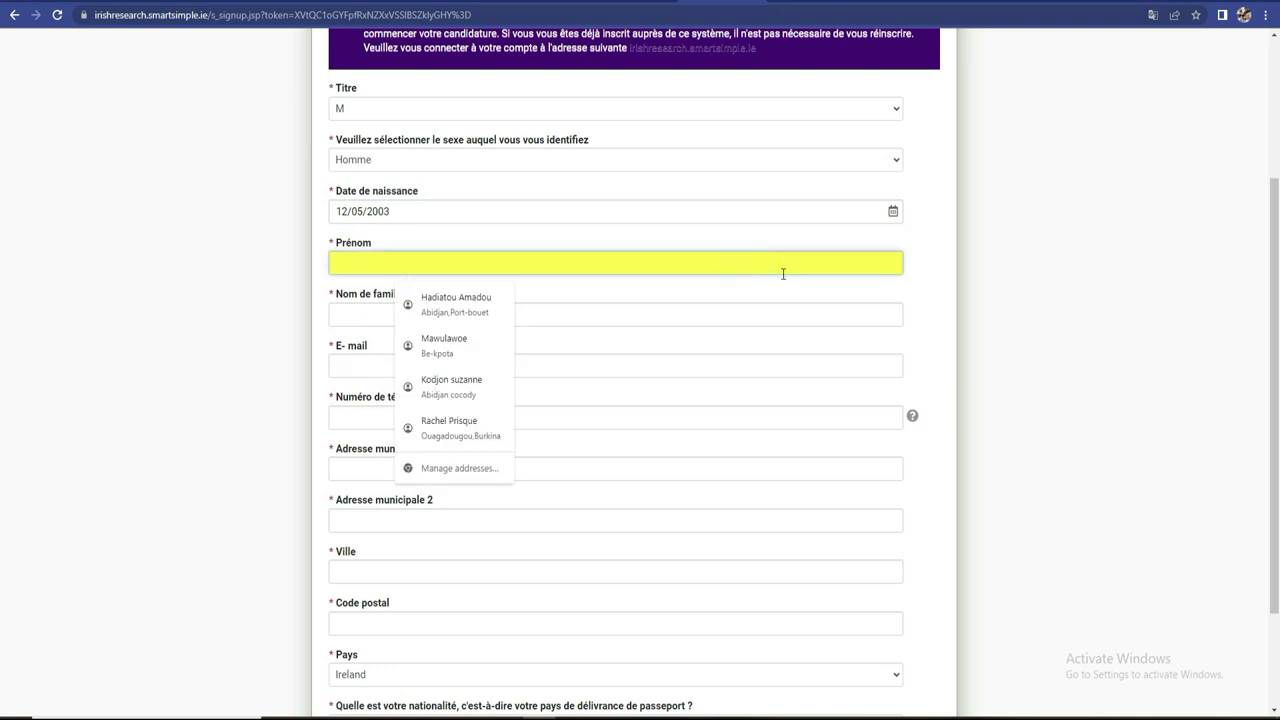
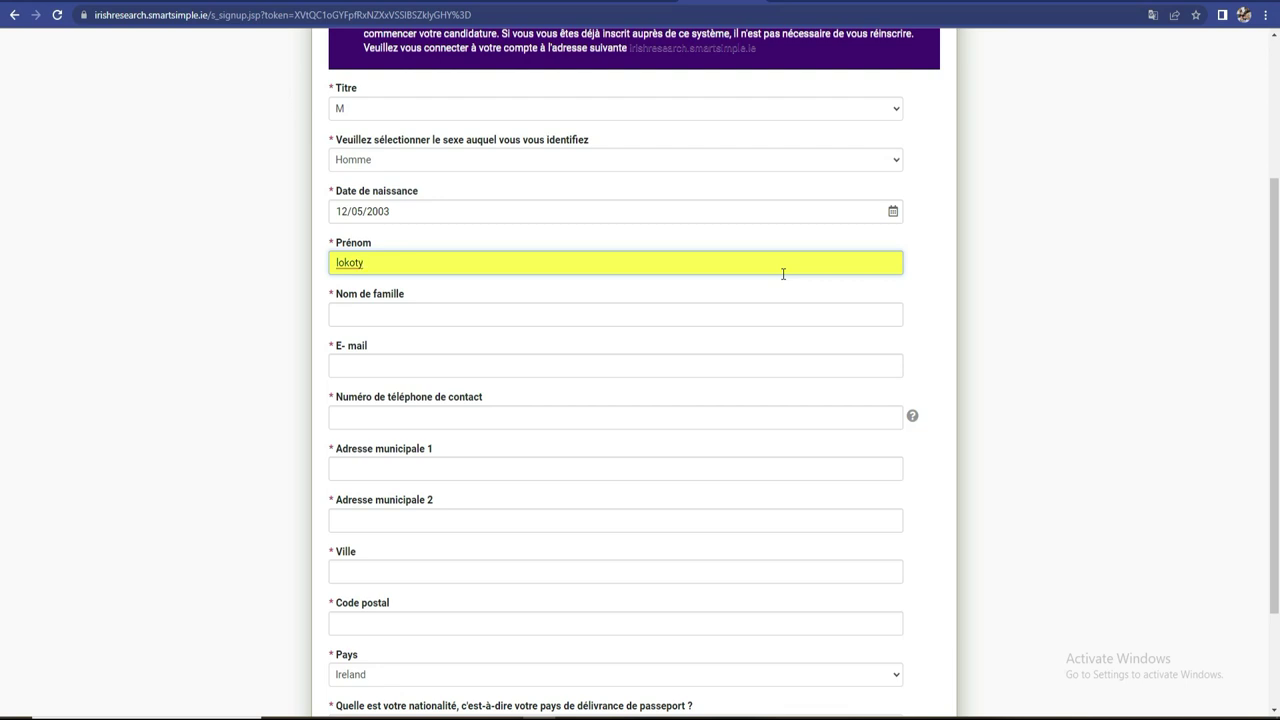
{"action": "key", "text": "Tab"}
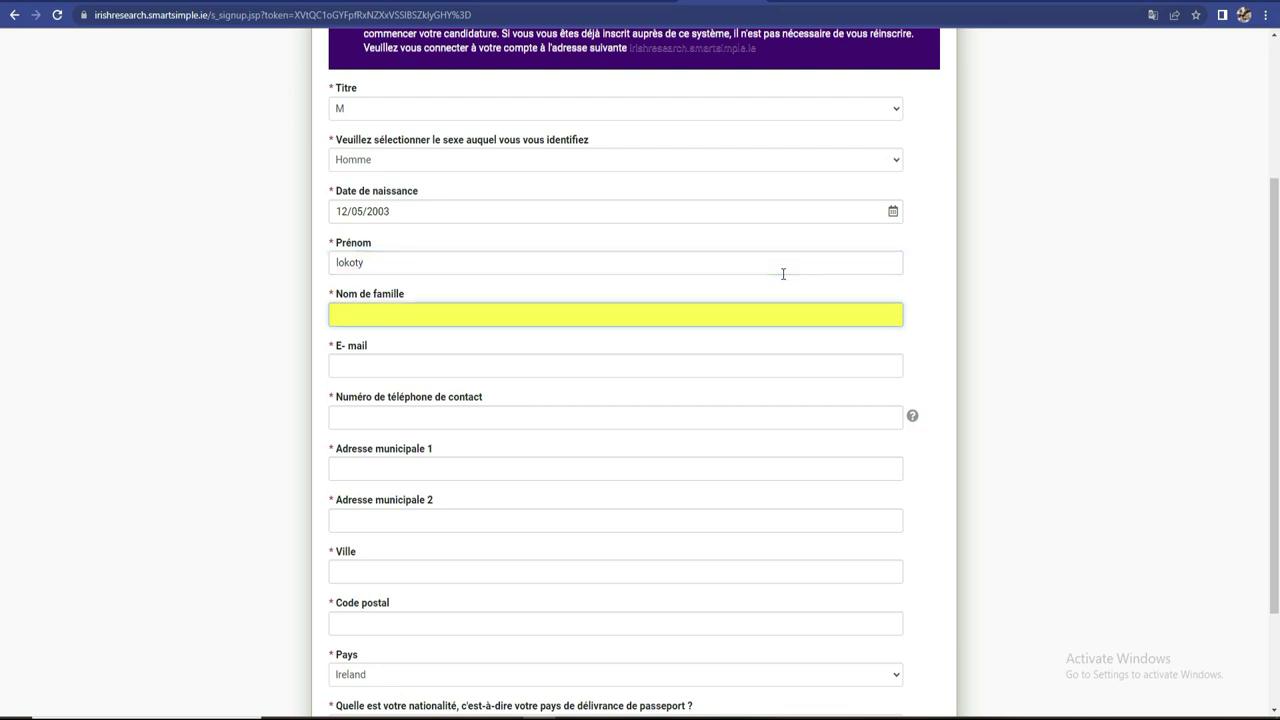
{"action": "left_click", "coordinate": [792, 368]}
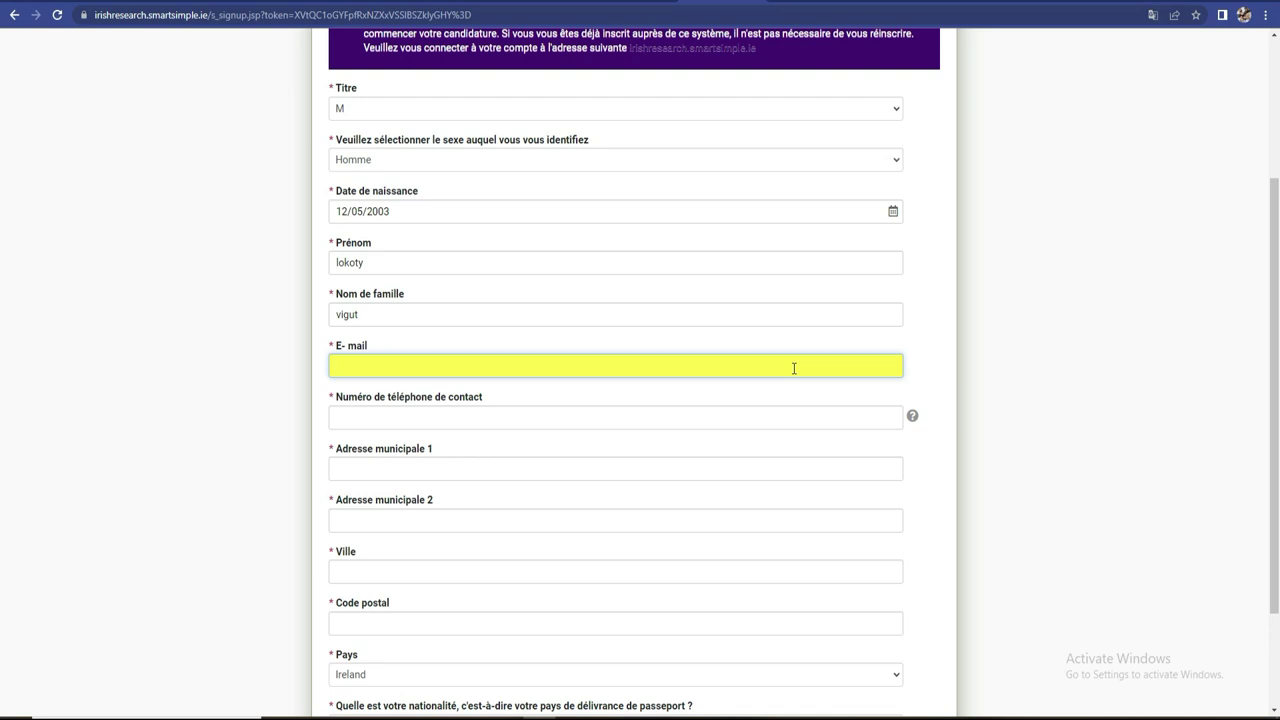
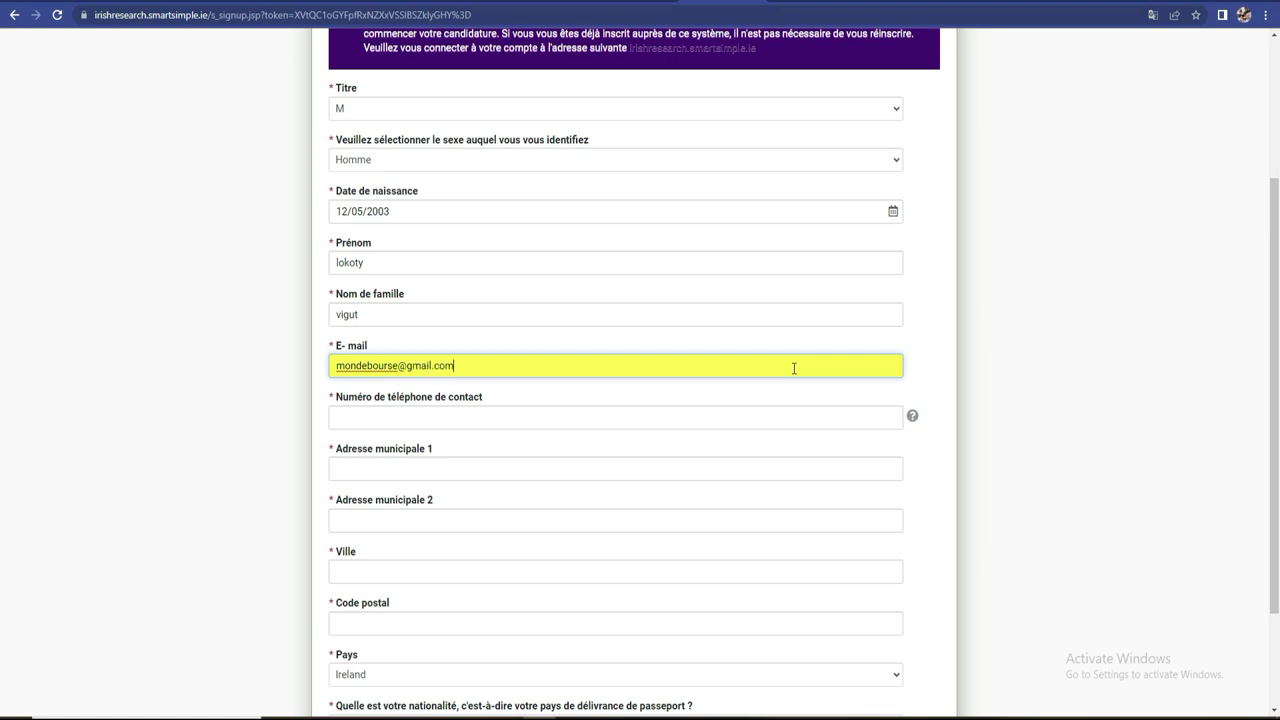
- Enter the applicant's contact phone number with its country code prefix
{"action": "left_click", "coordinate": [841, 415]}
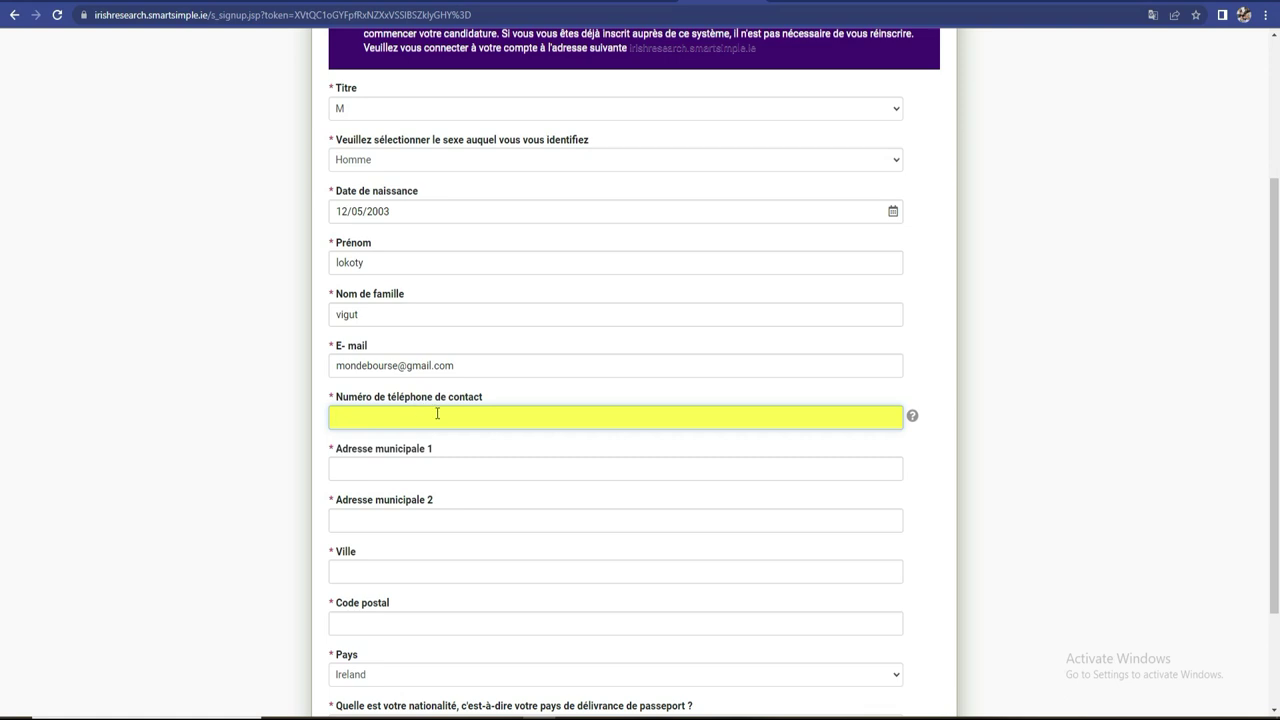
{"action": "left_click", "coordinate": [387, 466]}
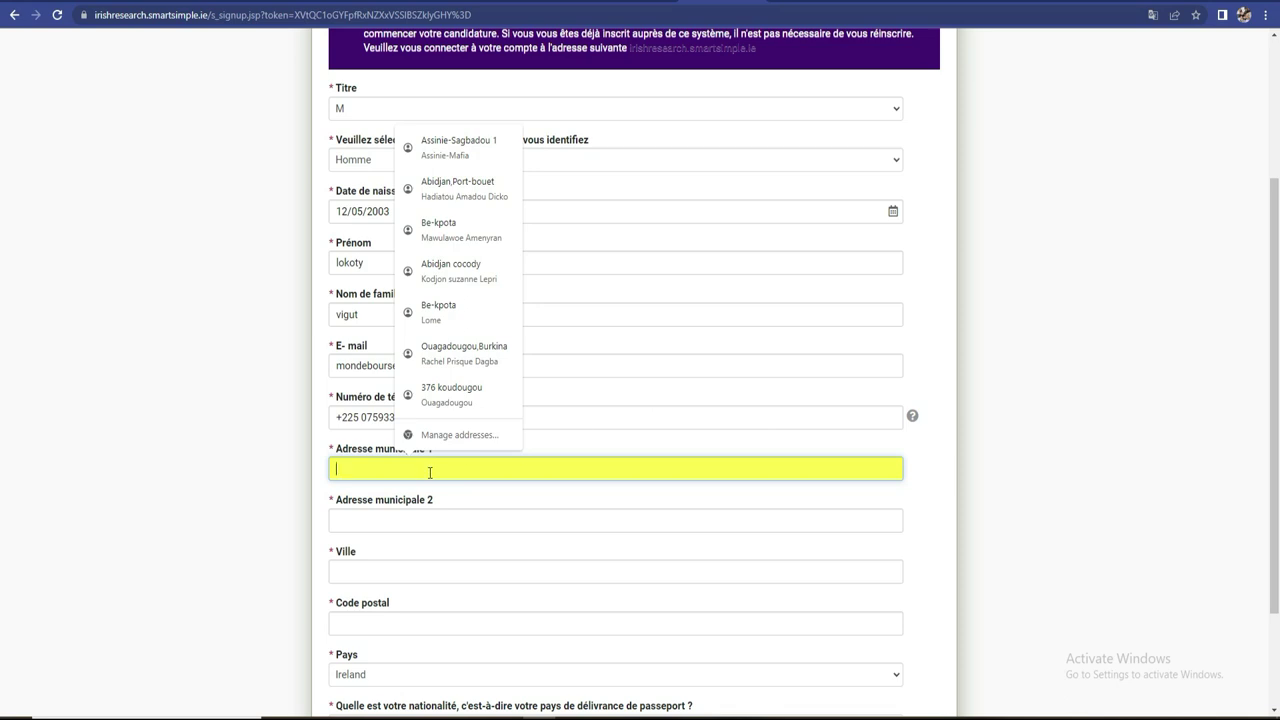
- Fill the first address line from a suggested address, then edit its street part
{"action": "type", "text": "a"}
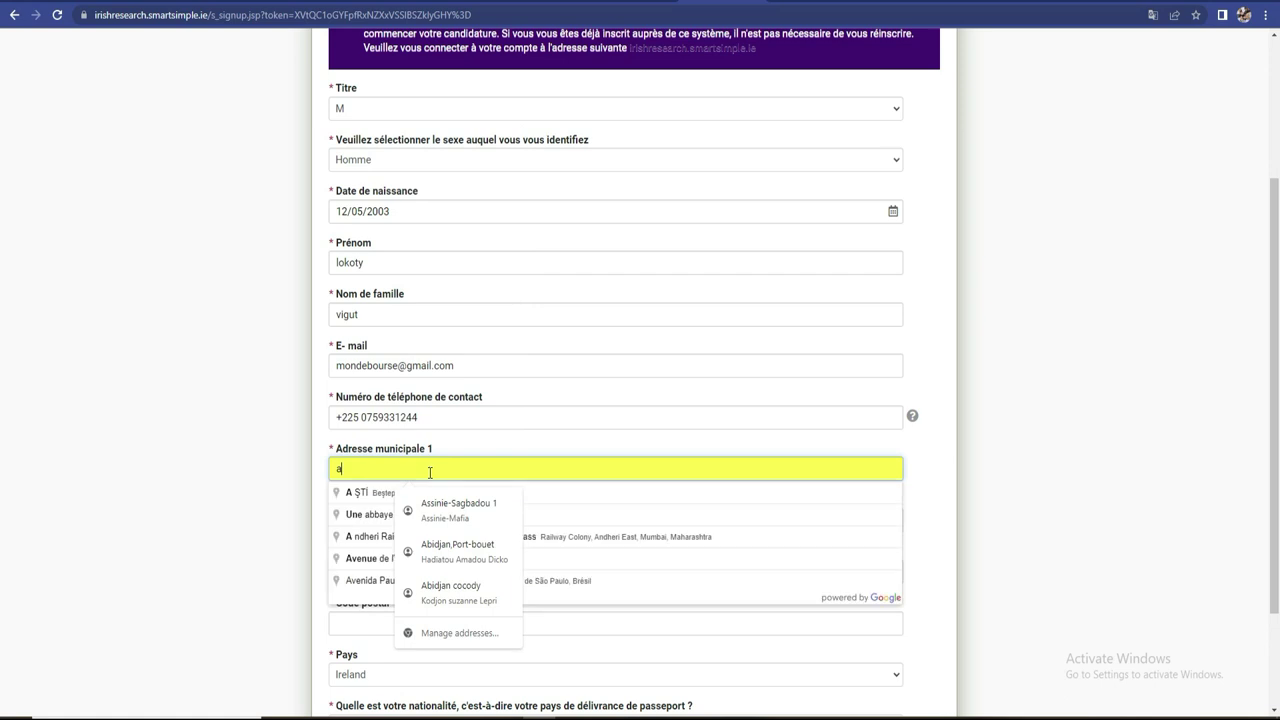
{"action": "key", "text": "BackSpace"}
{"action": "type", "text": "Abidjan"}
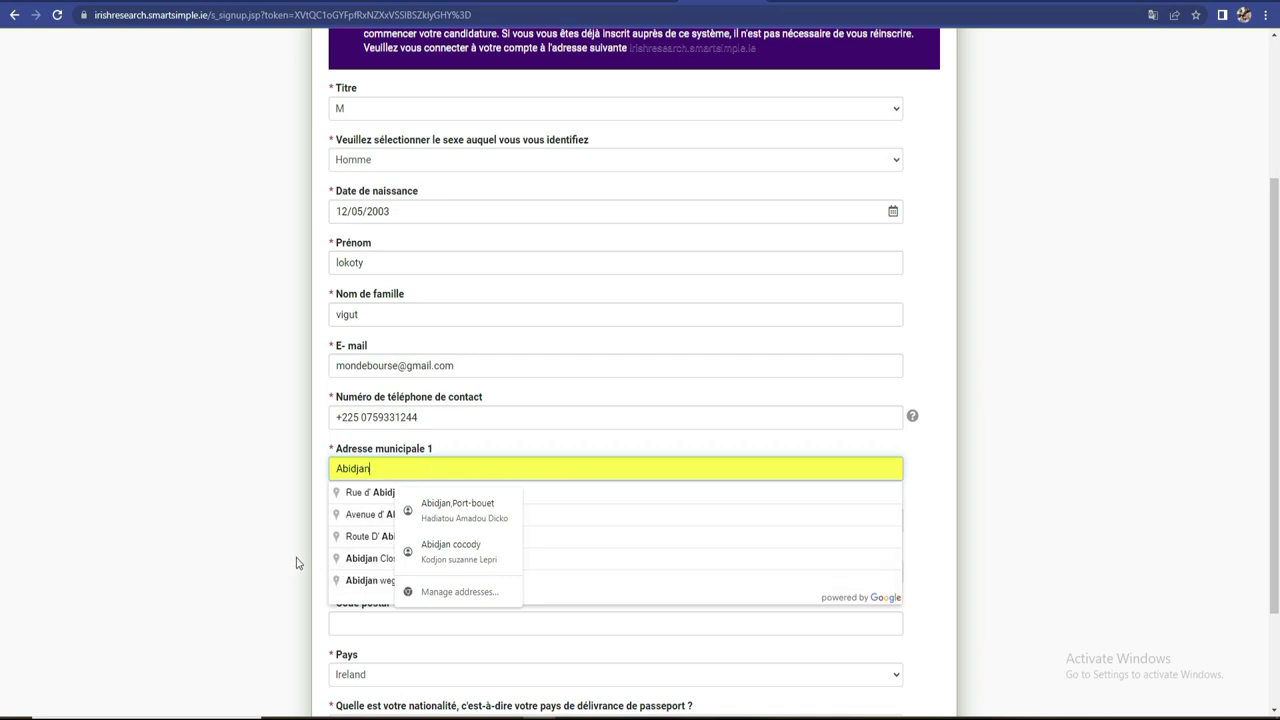
{"action": "left_click", "coordinate": [366, 500]}
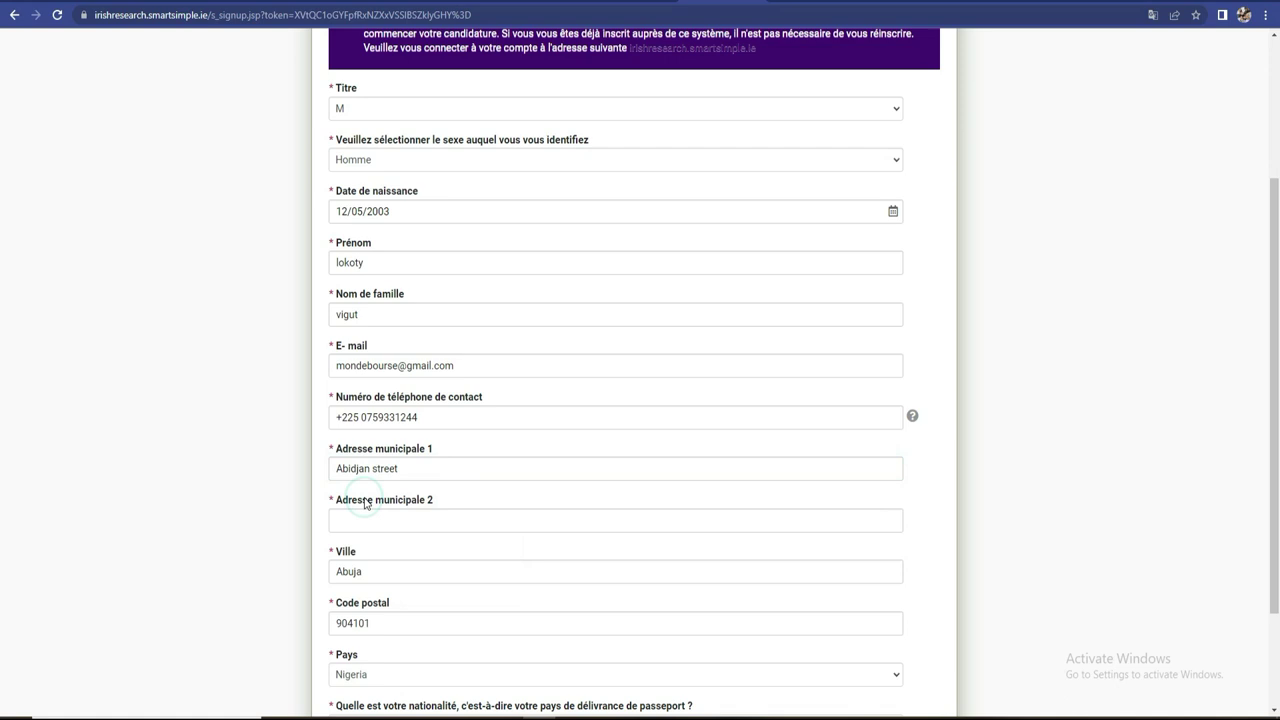
{"action": "left_click", "coordinate": [453, 470]}
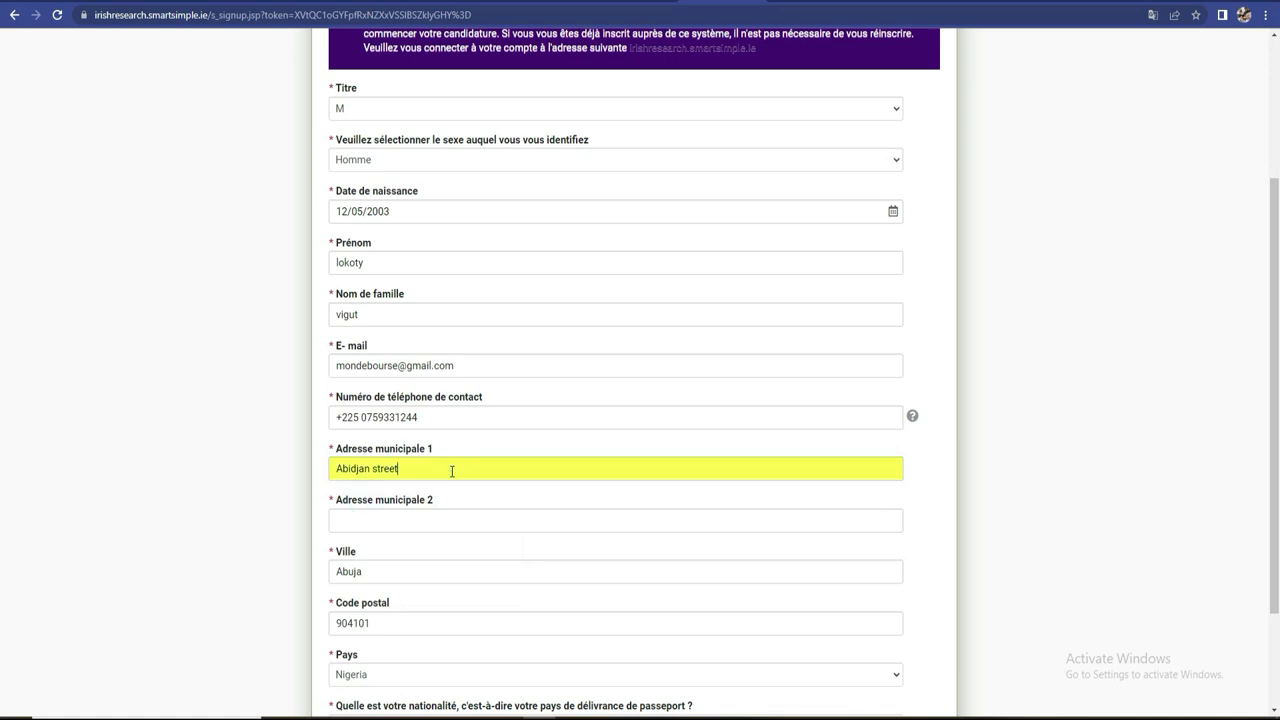
{"action": "left_click", "coordinate": [268, 490]}
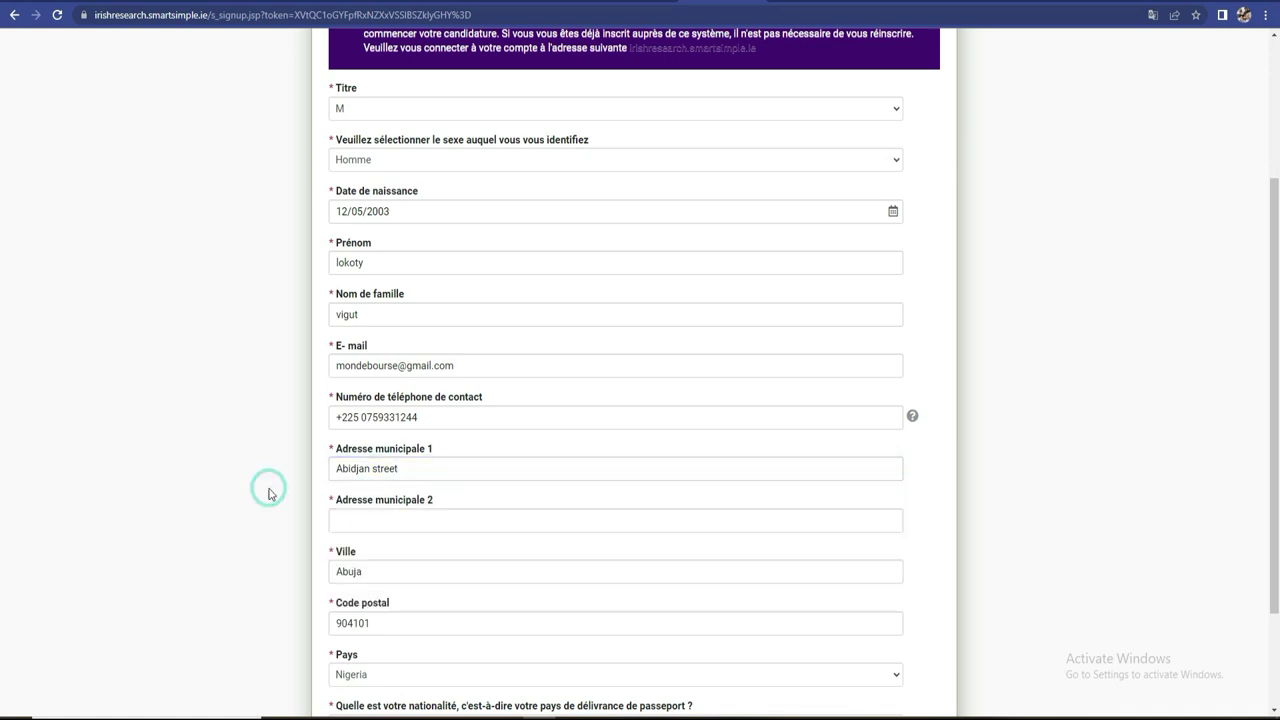
{"action": "left_click", "coordinate": [421, 468]}
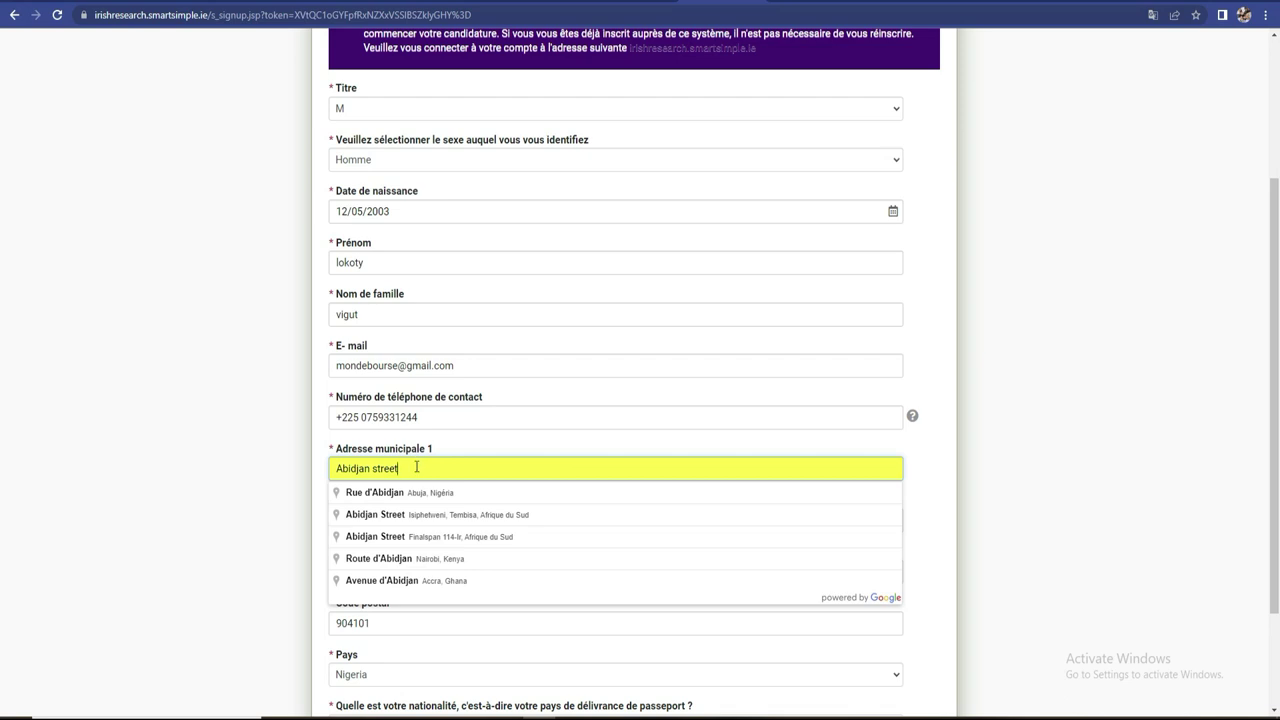
{"action": "key", "text": "BackSpace"}
{"action": "key", "text": "BackSpace"}
{"action": "key", "text": "BackSpace"}
{"action": "key", "text": "BackSpace"}
{"action": "key", "text": "BackSpace"}
{"action": "key", "text": "BackSpace"}
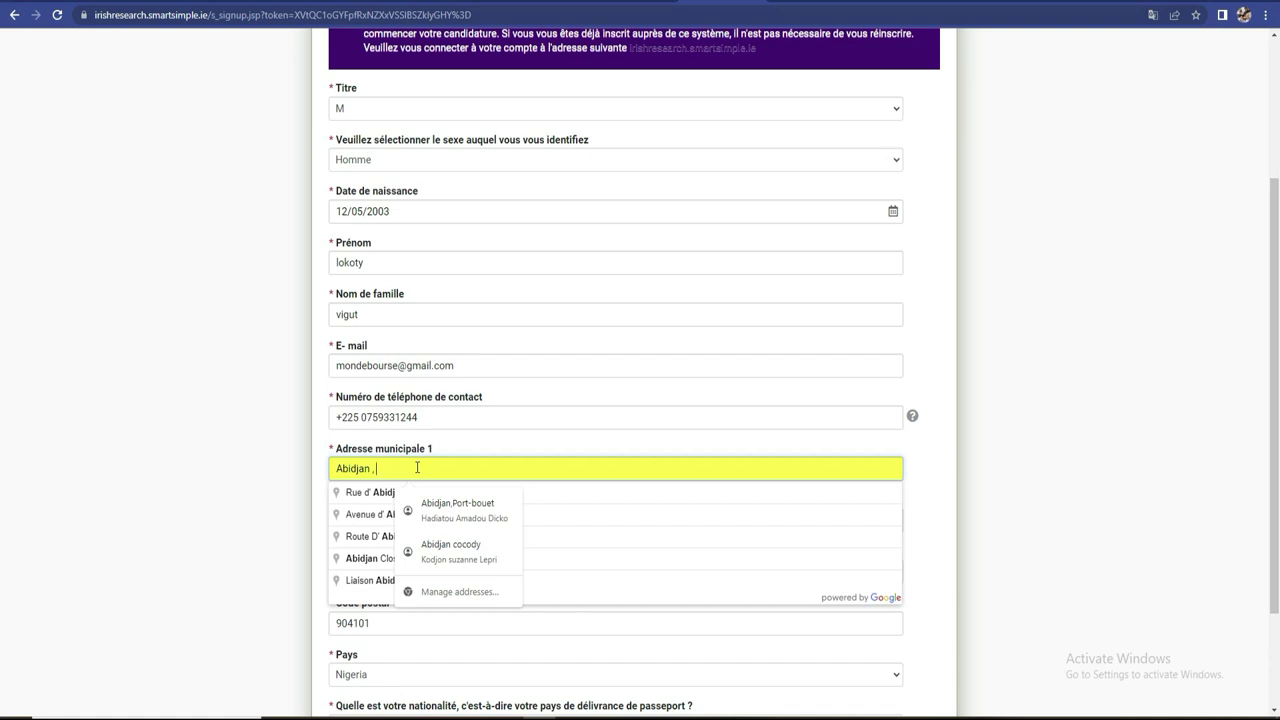
{"action": "type", "text": "port"}
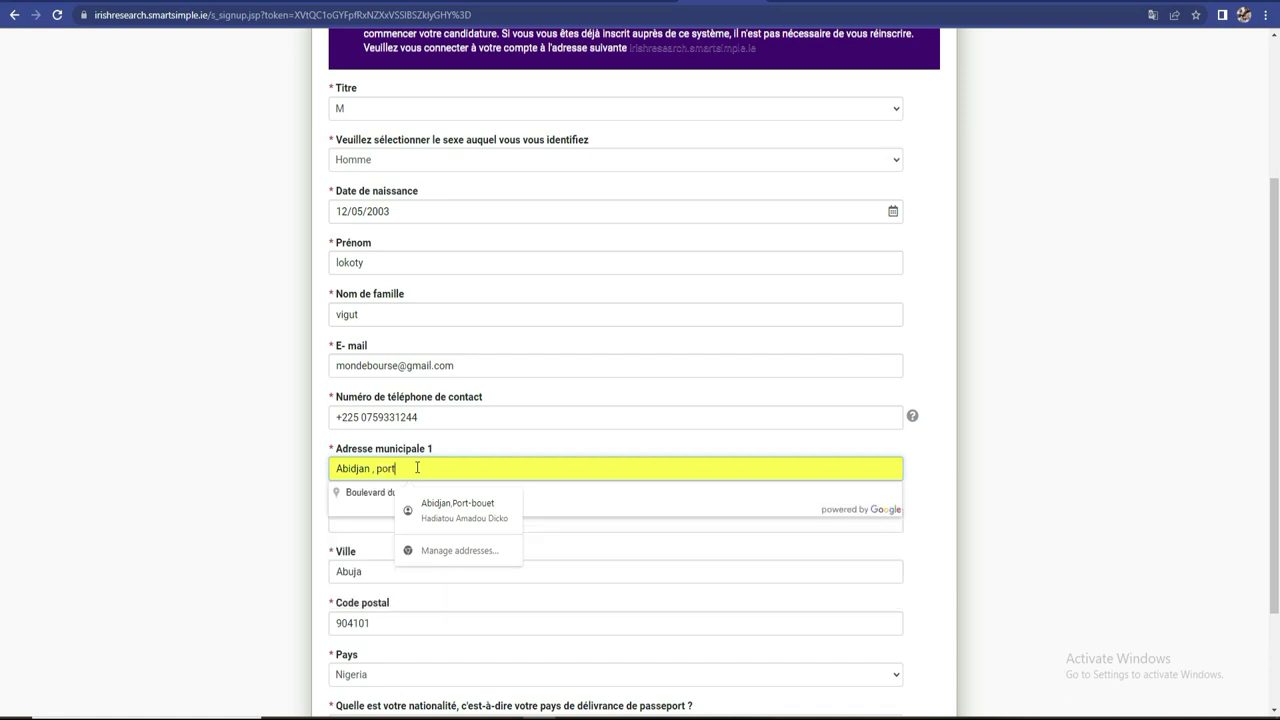
{"action": "type", "text": "-bouet"}
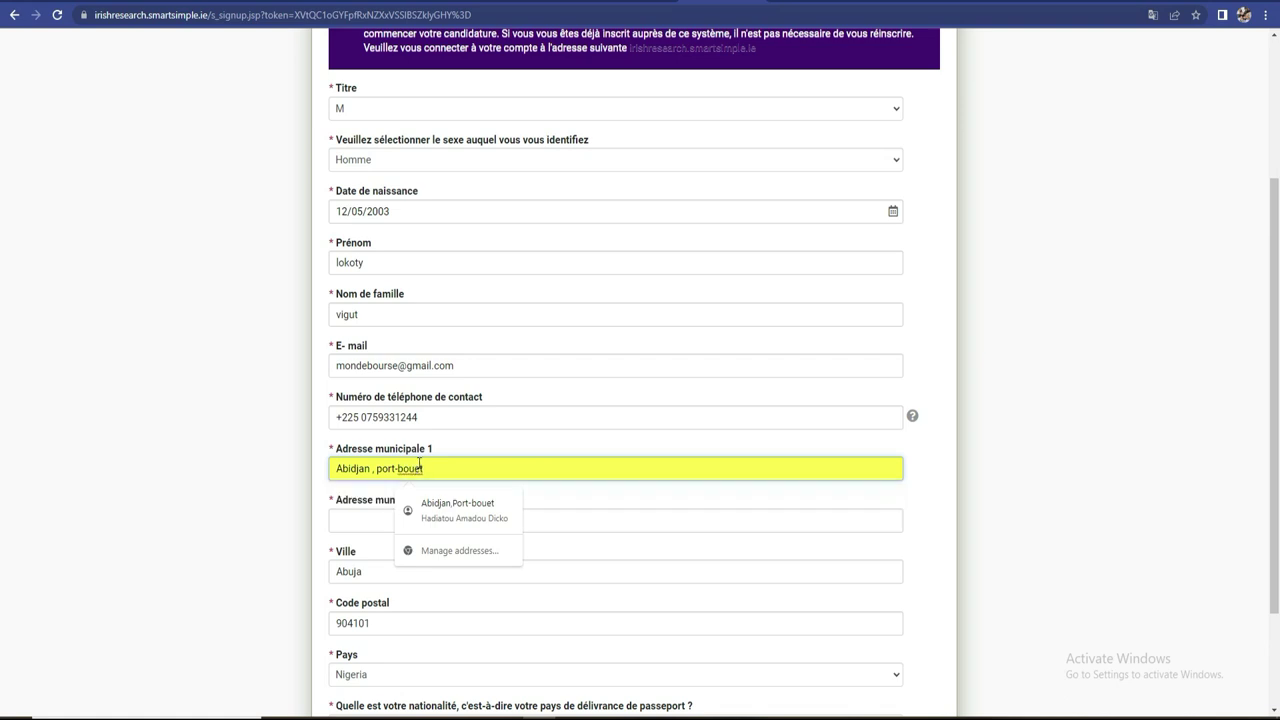
{"action": "left_click", "coordinate": [373, 523]}
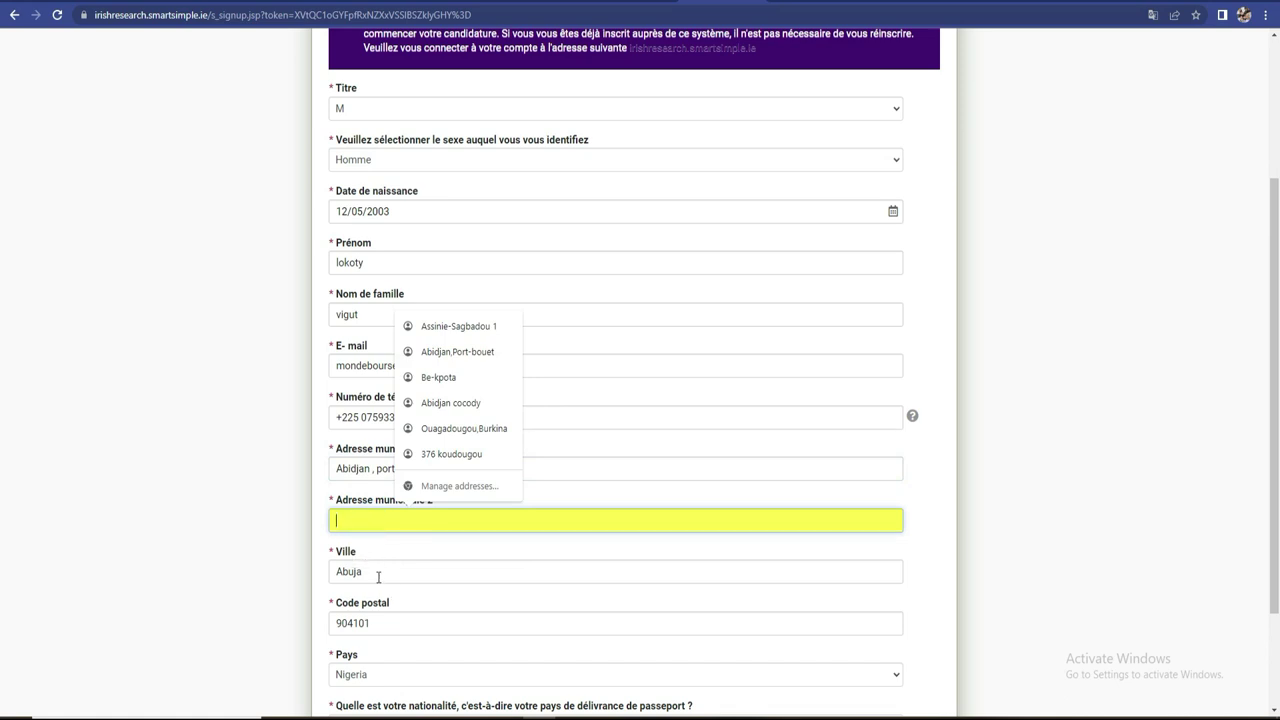
- Enter the second address line and replace the existing city name with the applicant's city
{"action": "left_click", "coordinate": [368, 518]}
{"action": "type", "text": "b"}
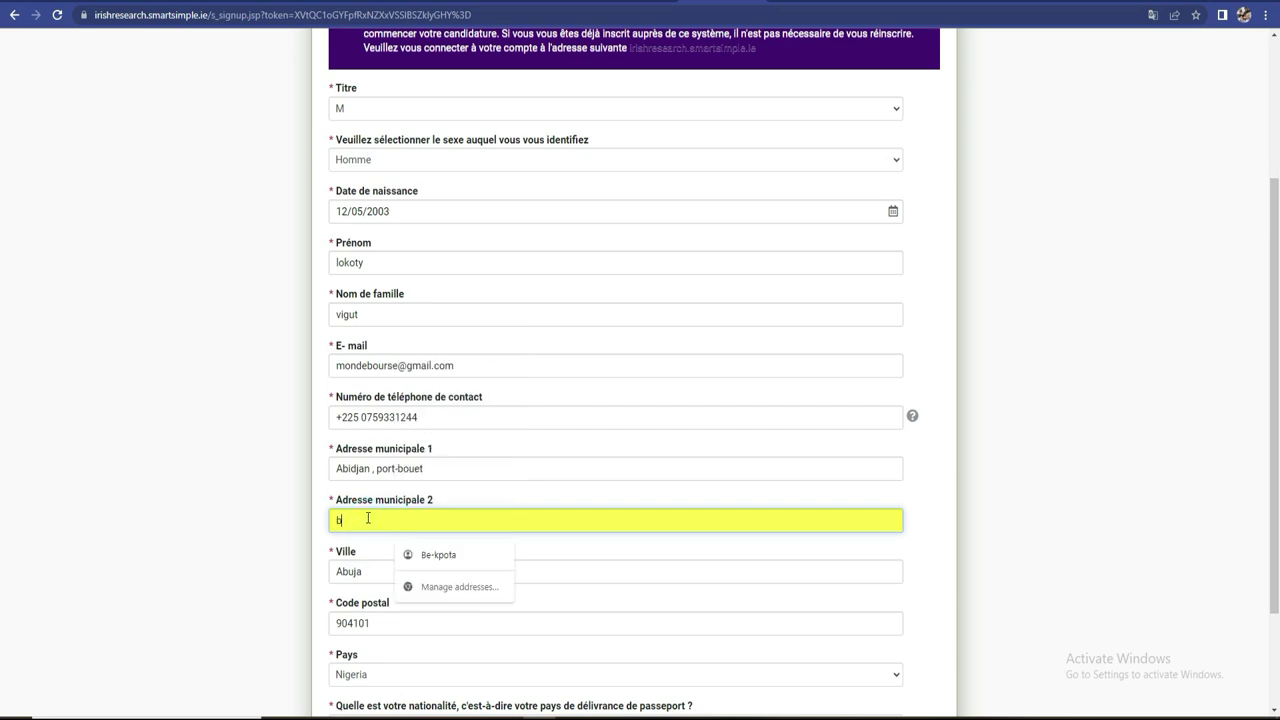
{"action": "type", "text": "assam"}
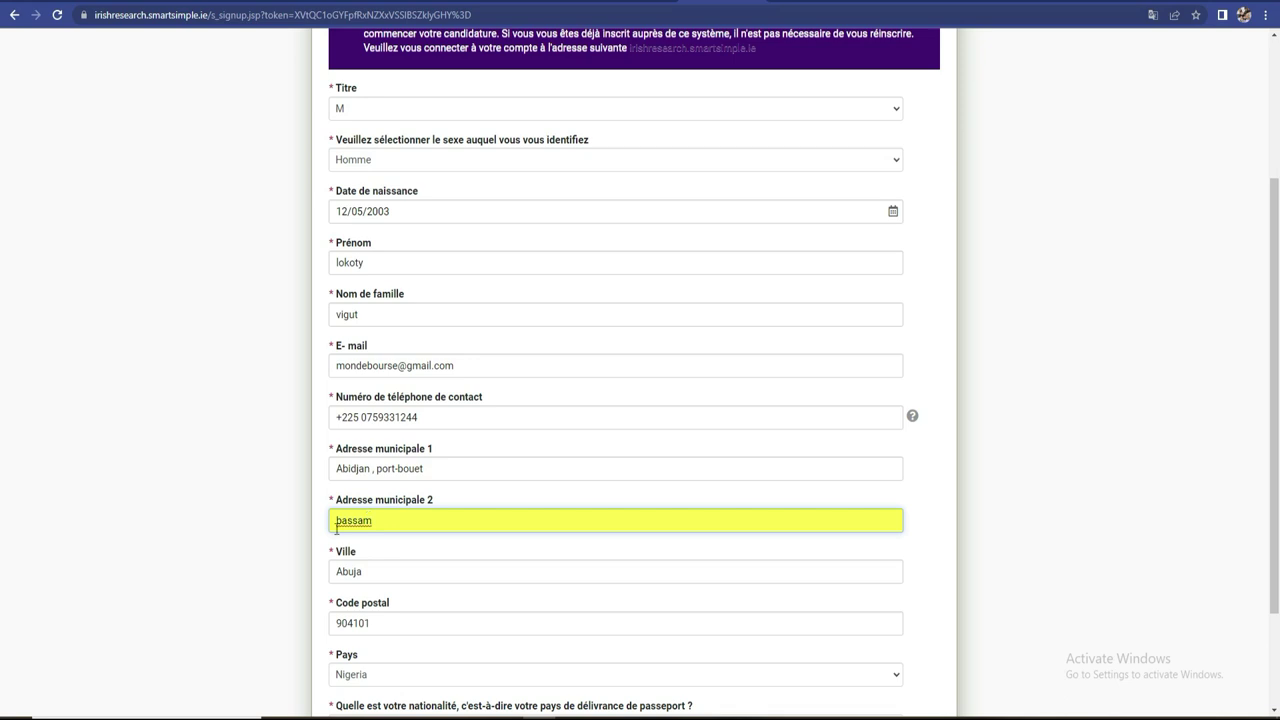
{"action": "left_click", "coordinate": [417, 571]}
{"action": "left_click_drag", "start_coordinate": [373, 571], "coordinate": [333, 572]}
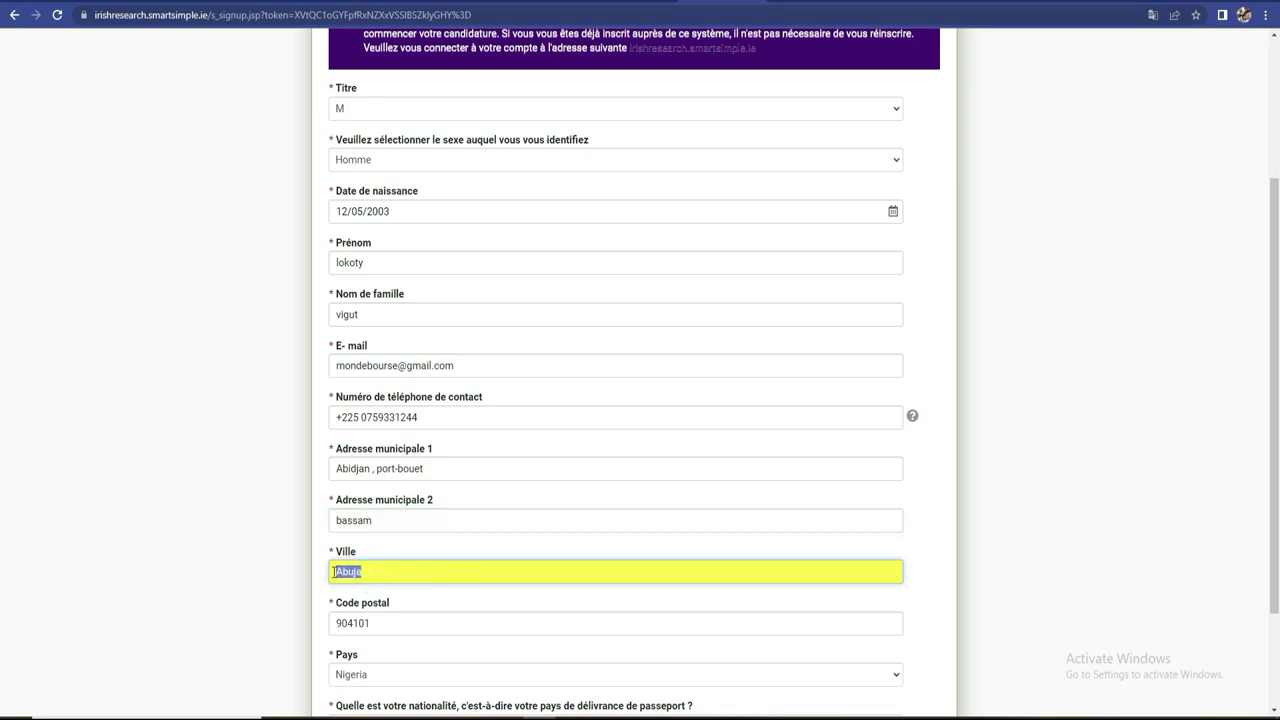
{"action": "type", "text": "Abidjan"}
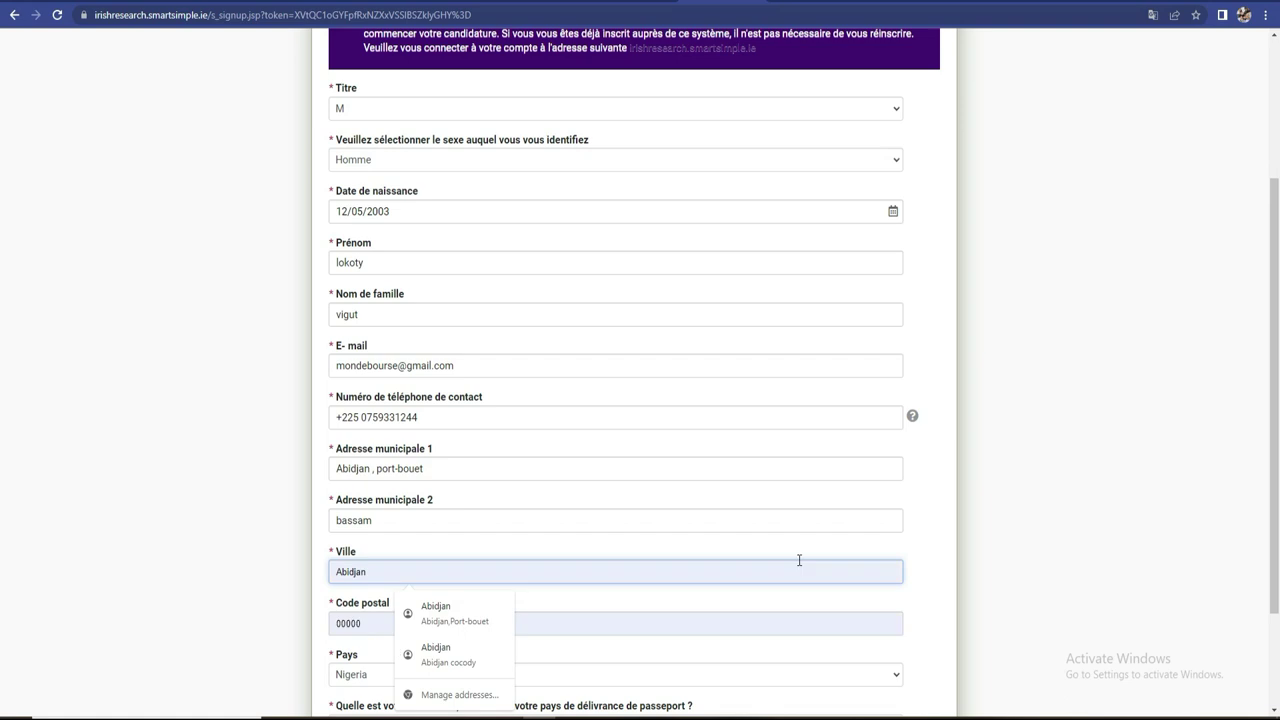
{"action": "scroll", "coordinate": [2, 457], "scroll_direction": "down", "scroll_amount": 1}
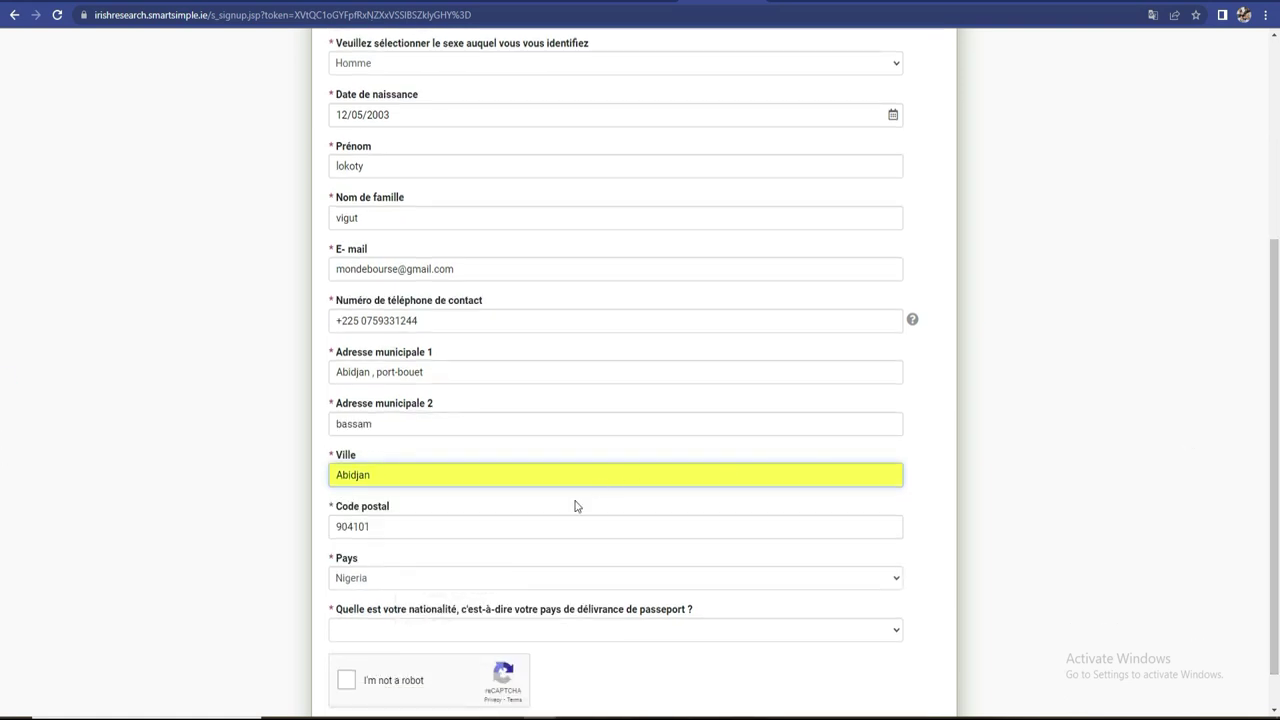
- Replace the postal code and change the Pays country from Nigeria to Cote d'Ivoire
{"action": "left_click", "coordinate": [391, 531]}
{"action": "left_click_drag", "start_coordinate": [390, 530], "coordinate": [332, 530]}
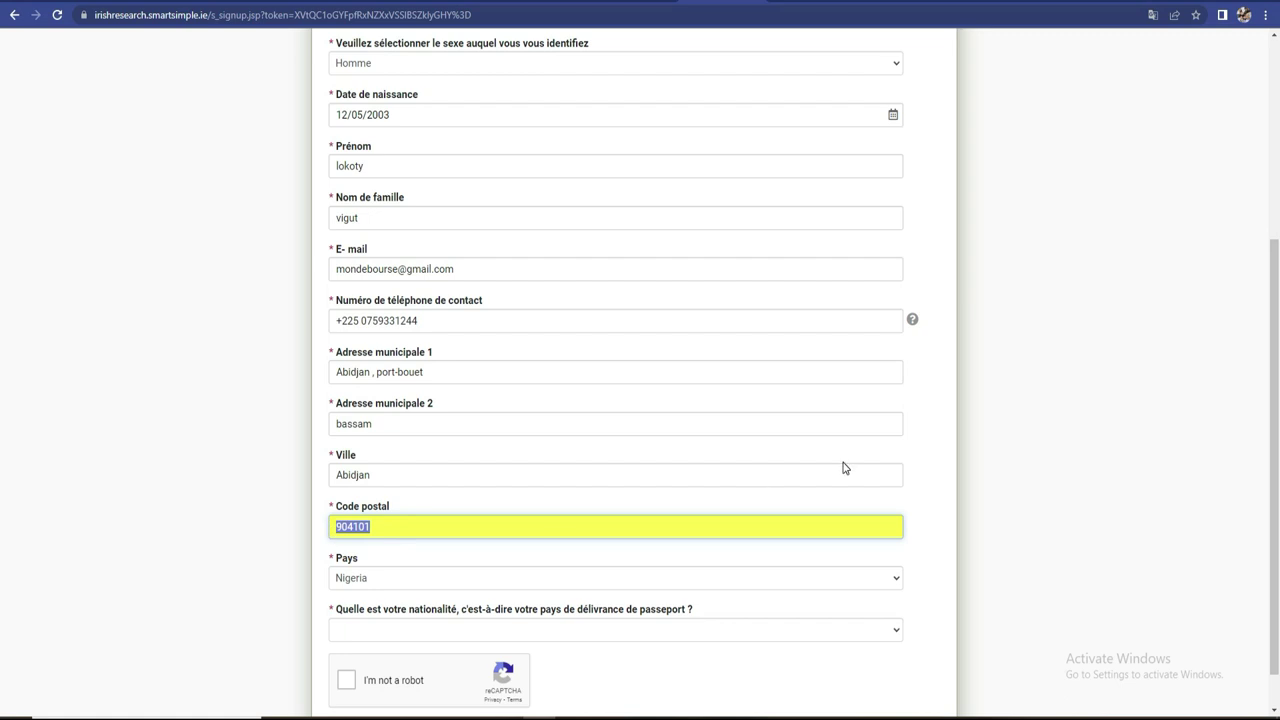
{"action": "type", "text": "1"}
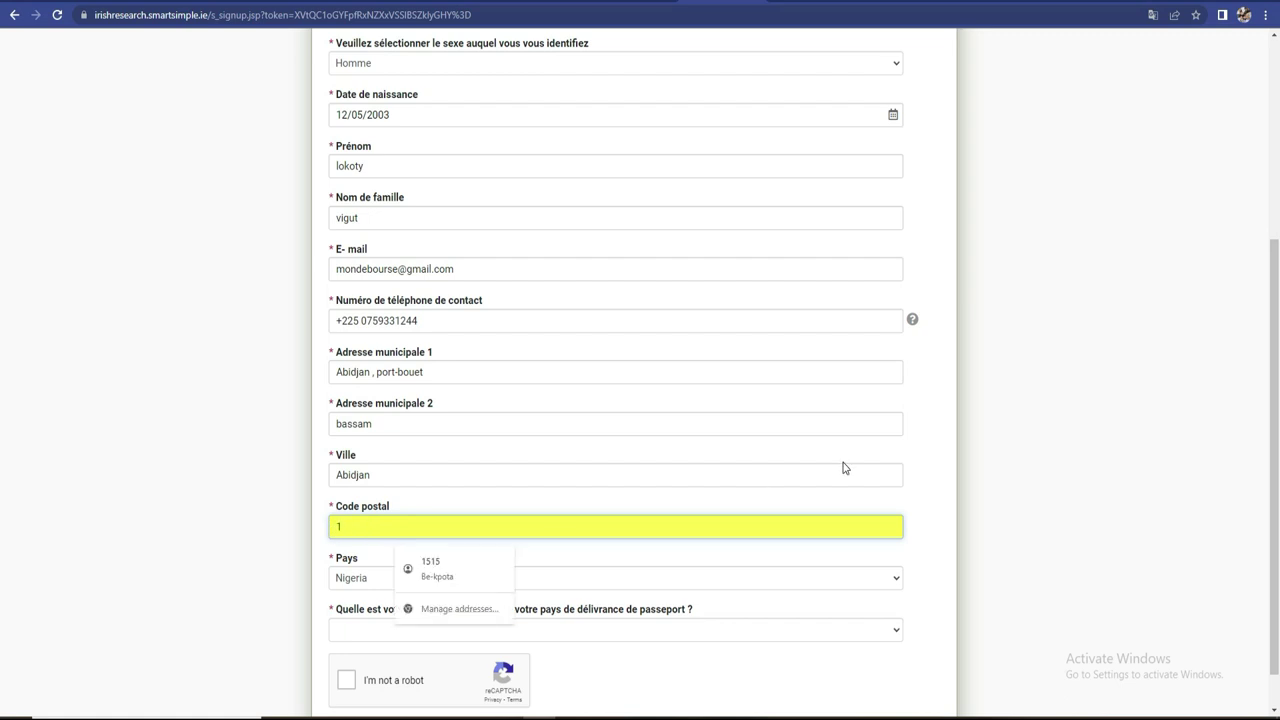
{"action": "type", "text": "863"}
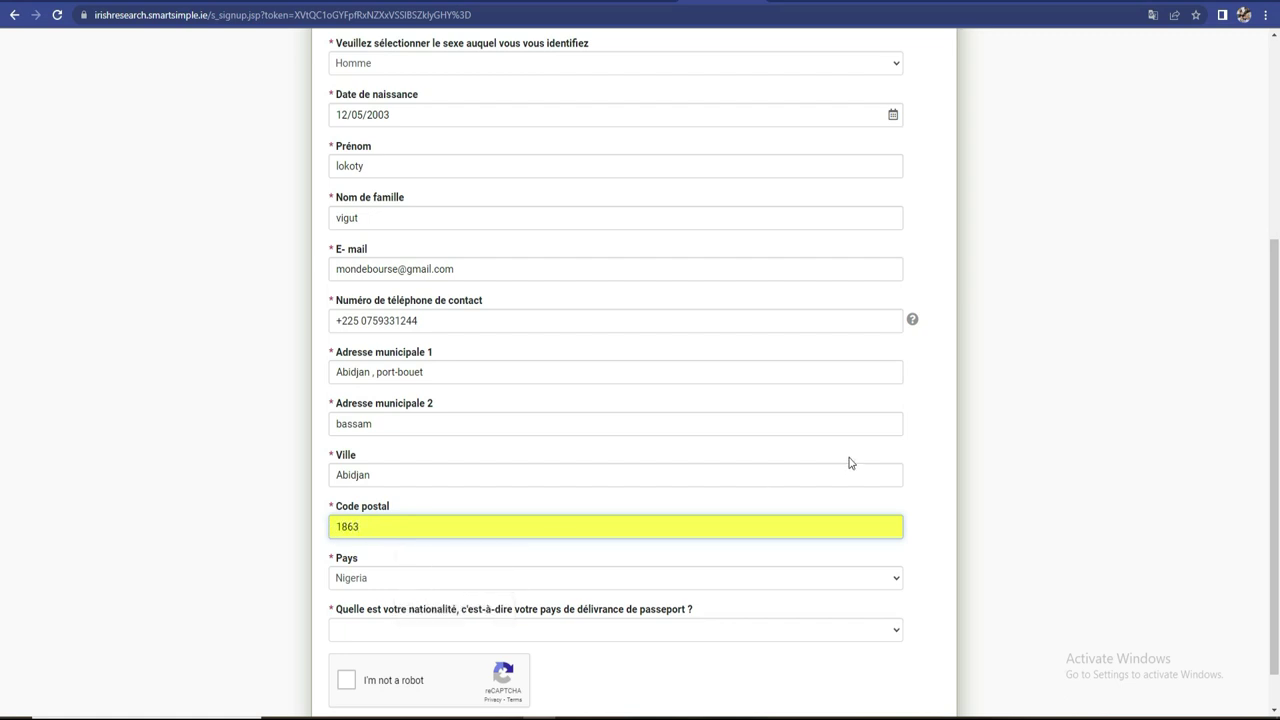
{"action": "left_click", "coordinate": [478, 580]}
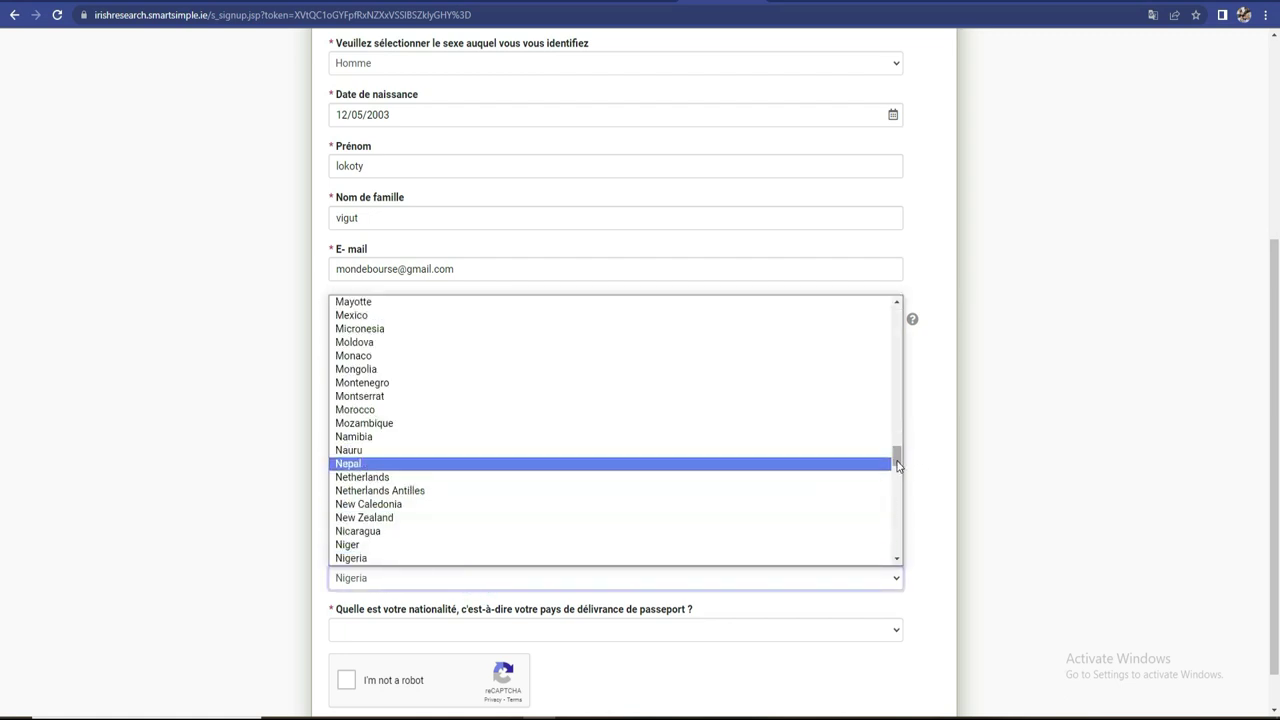
{"action": "left_click_drag", "start_coordinate": [897, 457], "coordinate": [899, 364]}
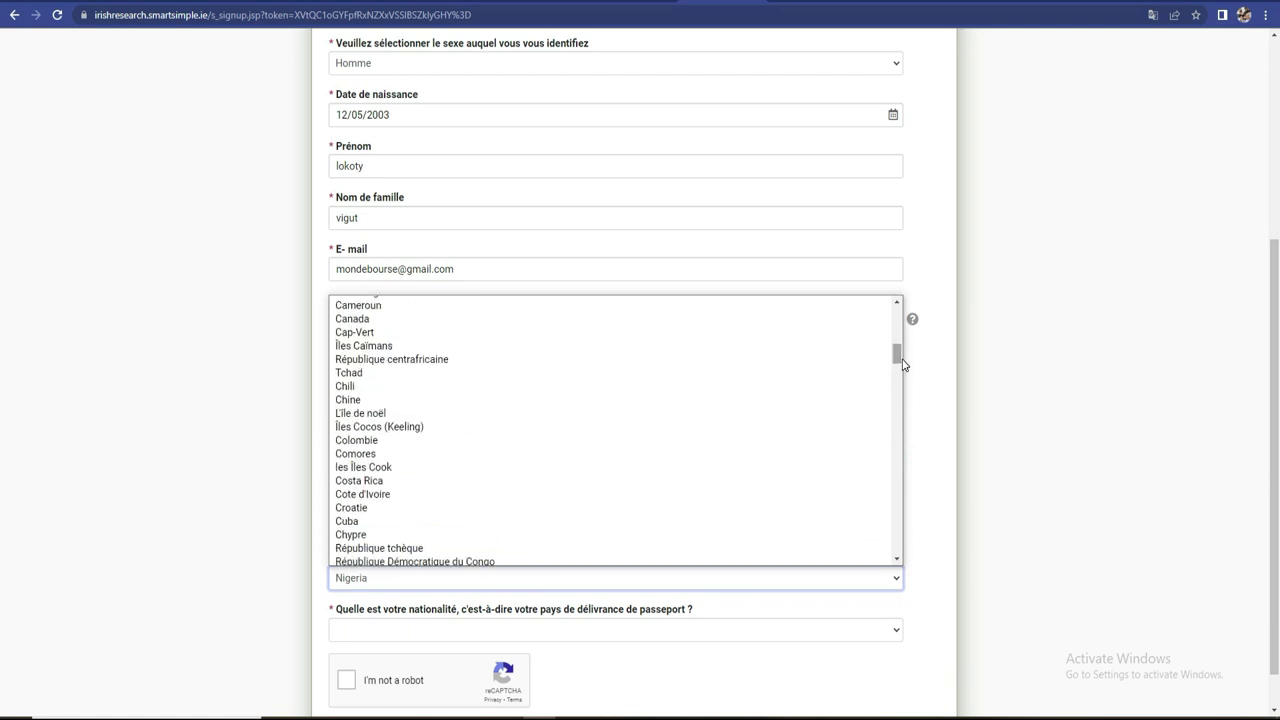
{"action": "left_click", "coordinate": [477, 497]}
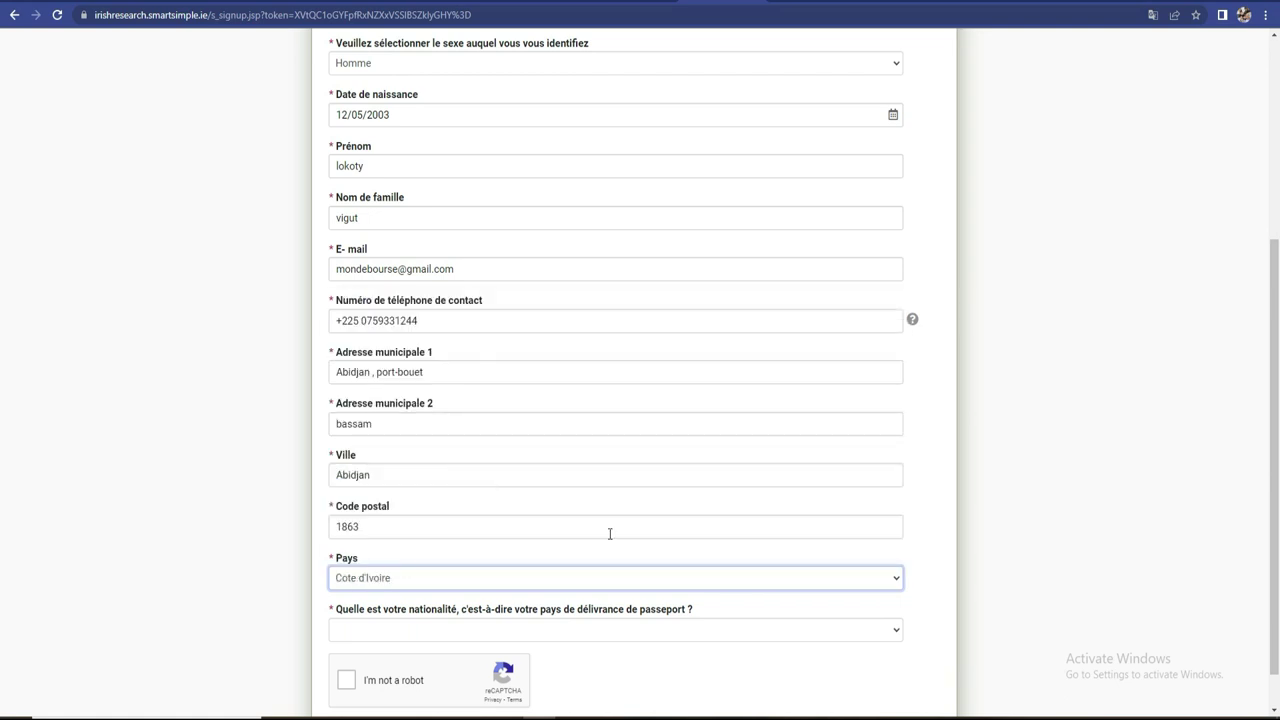
{"action": "scroll", "coordinate": [2, 538], "scroll_direction": "down", "scroll_amount": 1}
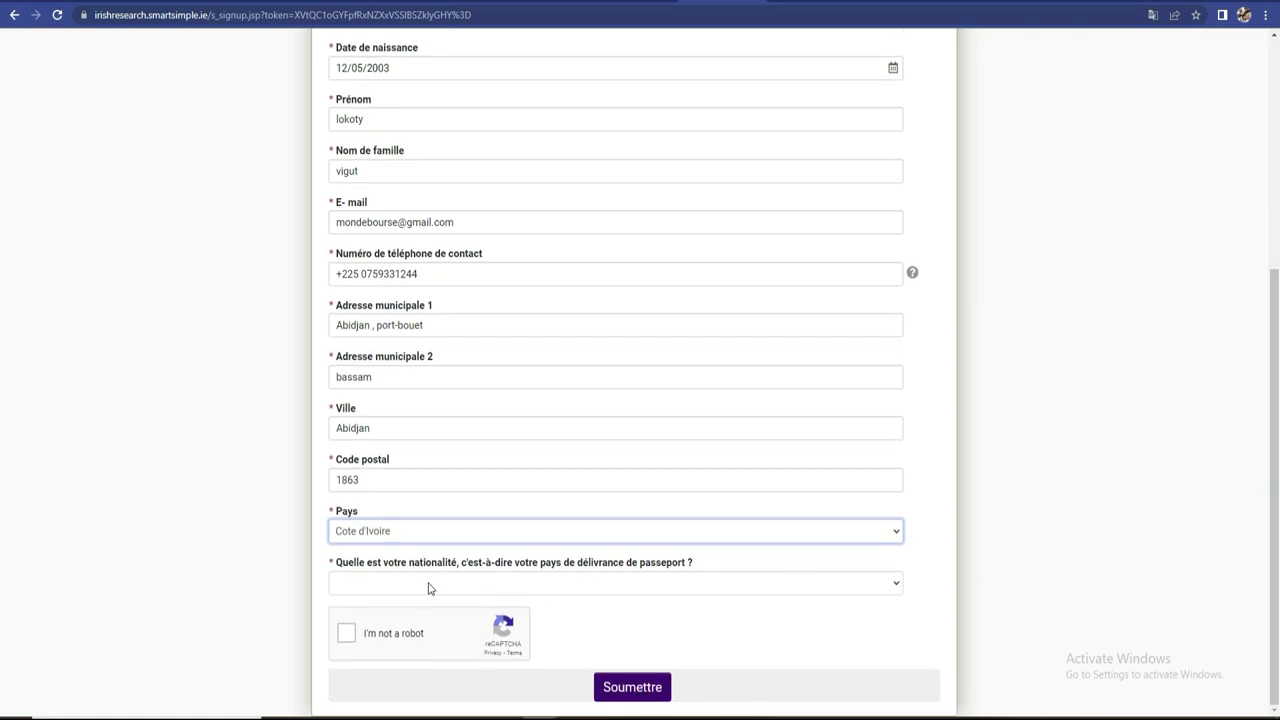
- Choose Cote d'Ivoire as the passport nationality, replacing an accidental Costa Rica selection
{"action": "left_click", "coordinate": [755, 586]}
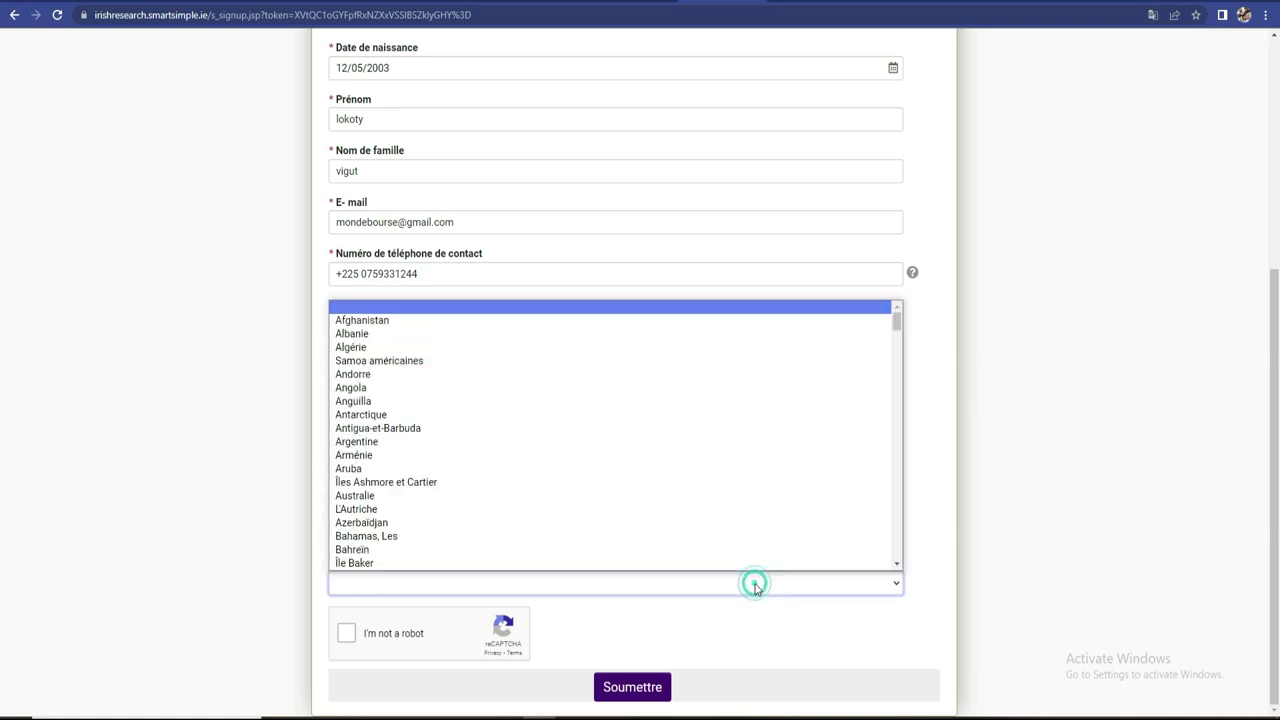
{"action": "left_click_drag", "start_coordinate": [897, 320], "coordinate": [897, 352]}
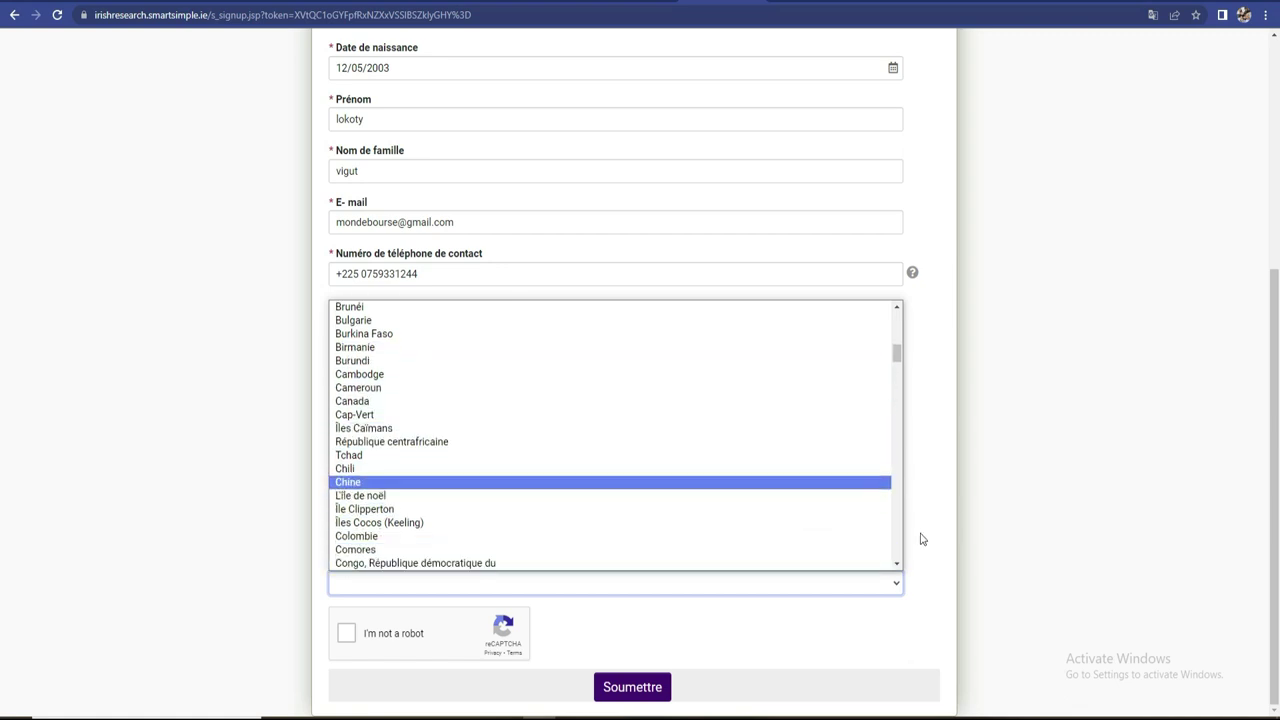
{"action": "left_click", "coordinate": [896, 564]}
{"action": "left_click", "coordinate": [896, 564]}
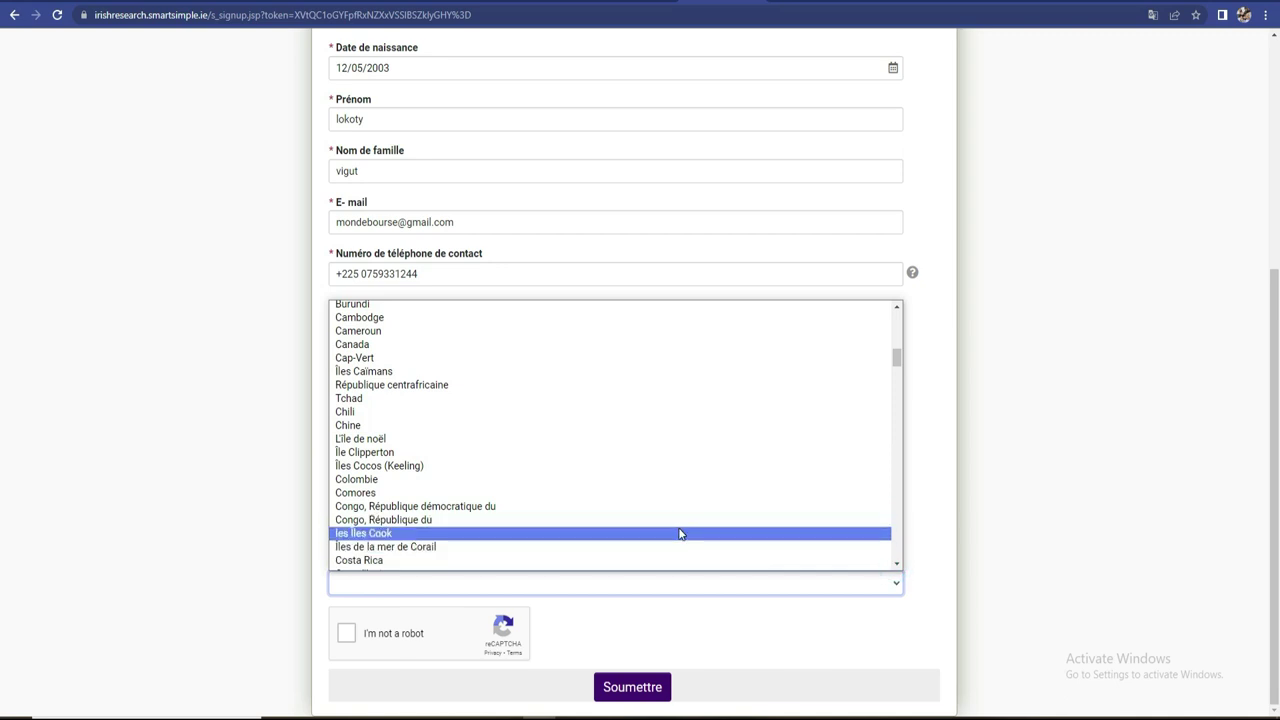
{"action": "left_click", "coordinate": [896, 564]}
{"action": "left_click", "coordinate": [632, 538]}
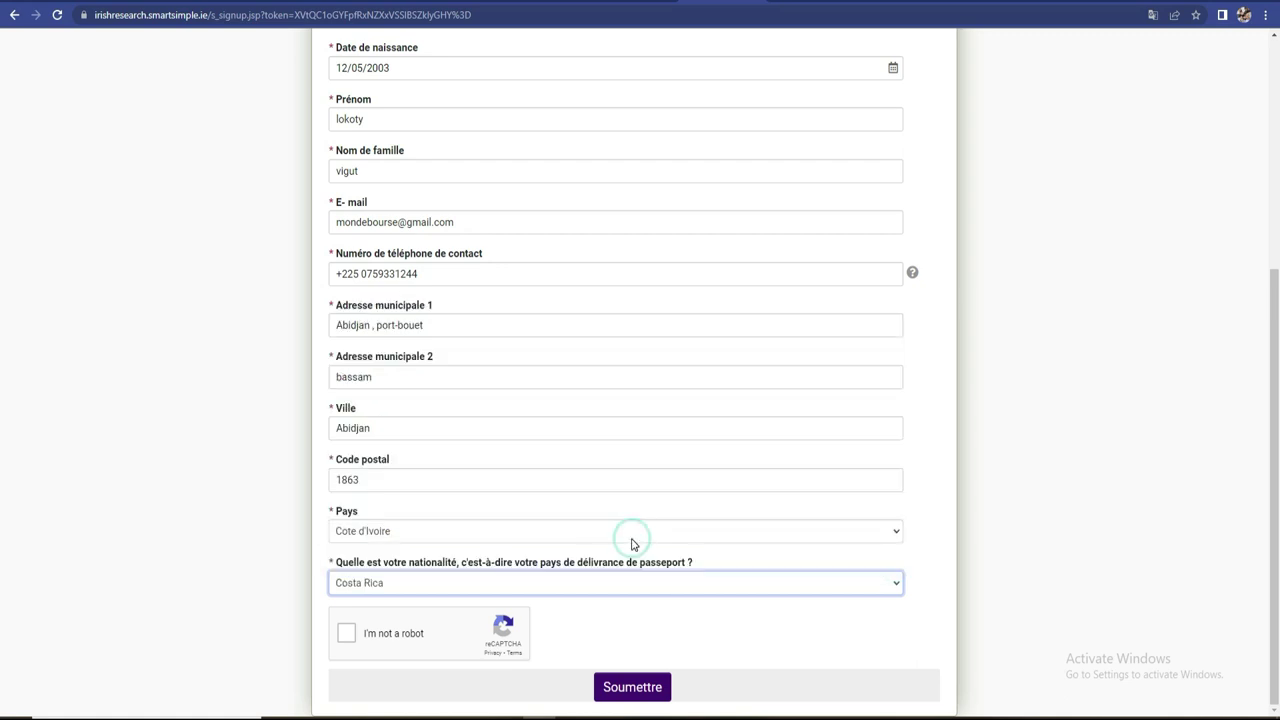
{"action": "left_click", "coordinate": [815, 587]}
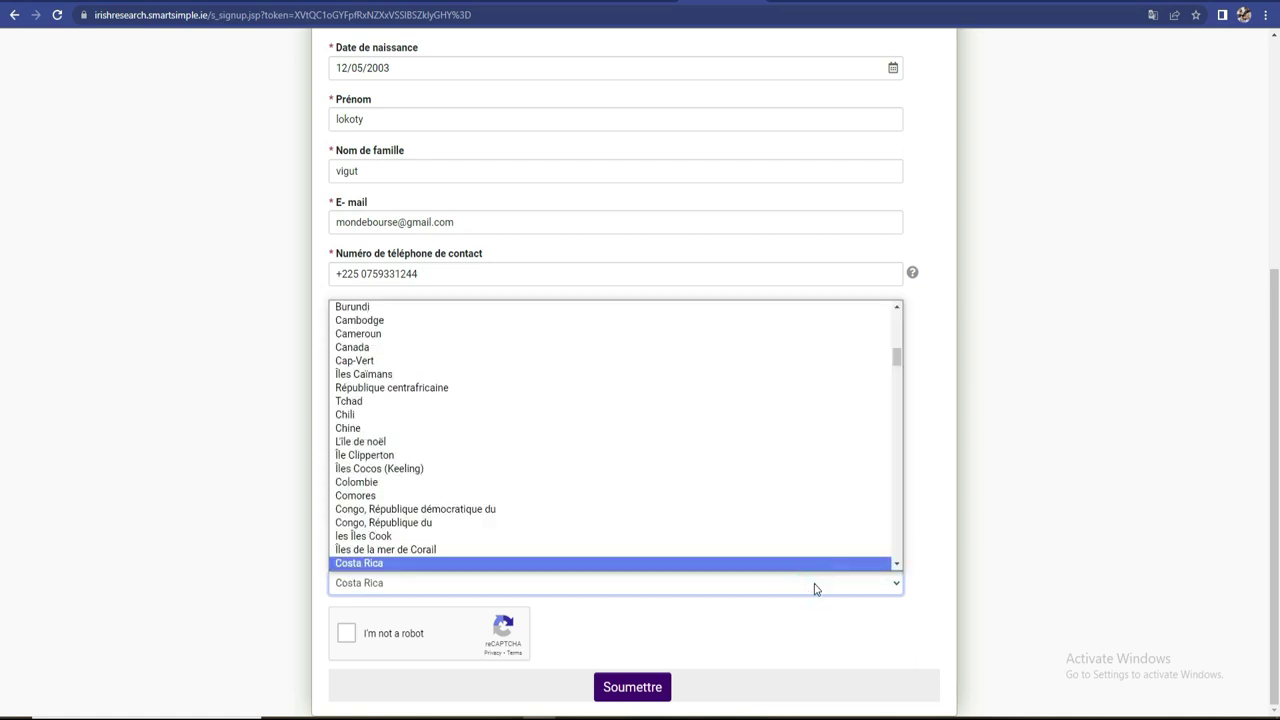
{"action": "left_click", "coordinate": [897, 564]}
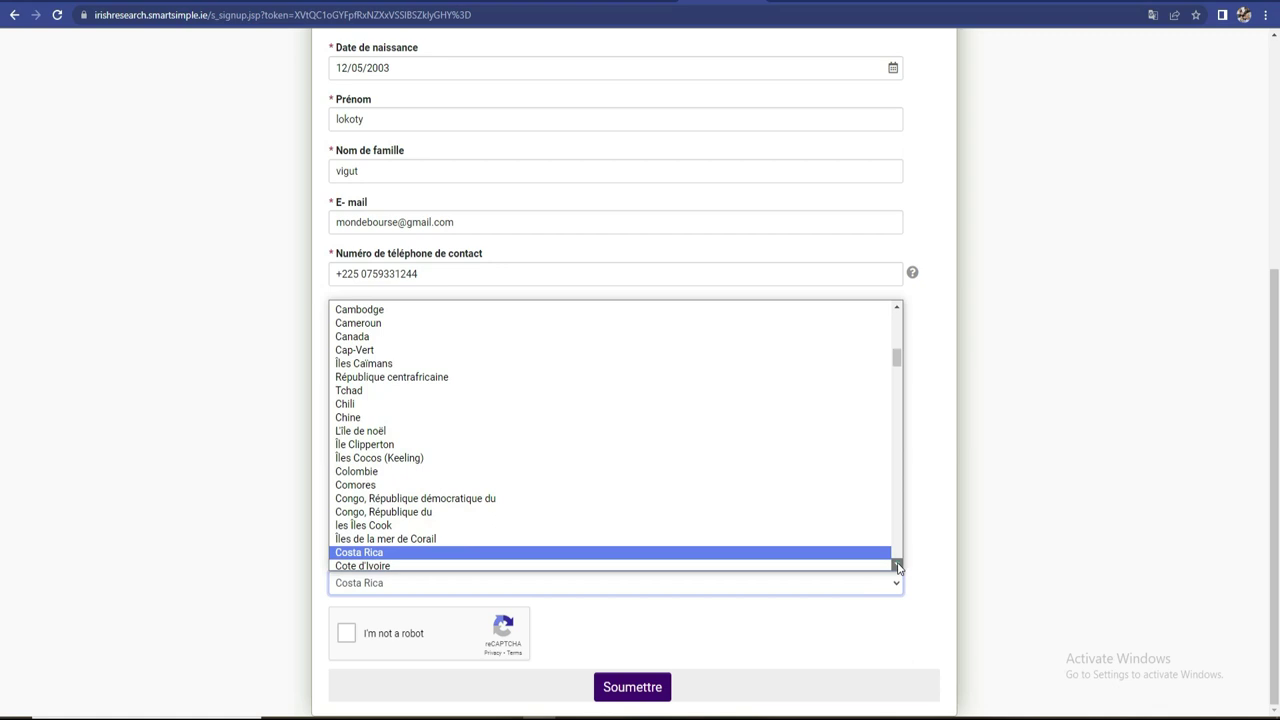
{"action": "left_click", "coordinate": [897, 564]}
{"action": "left_click", "coordinate": [849, 560]}
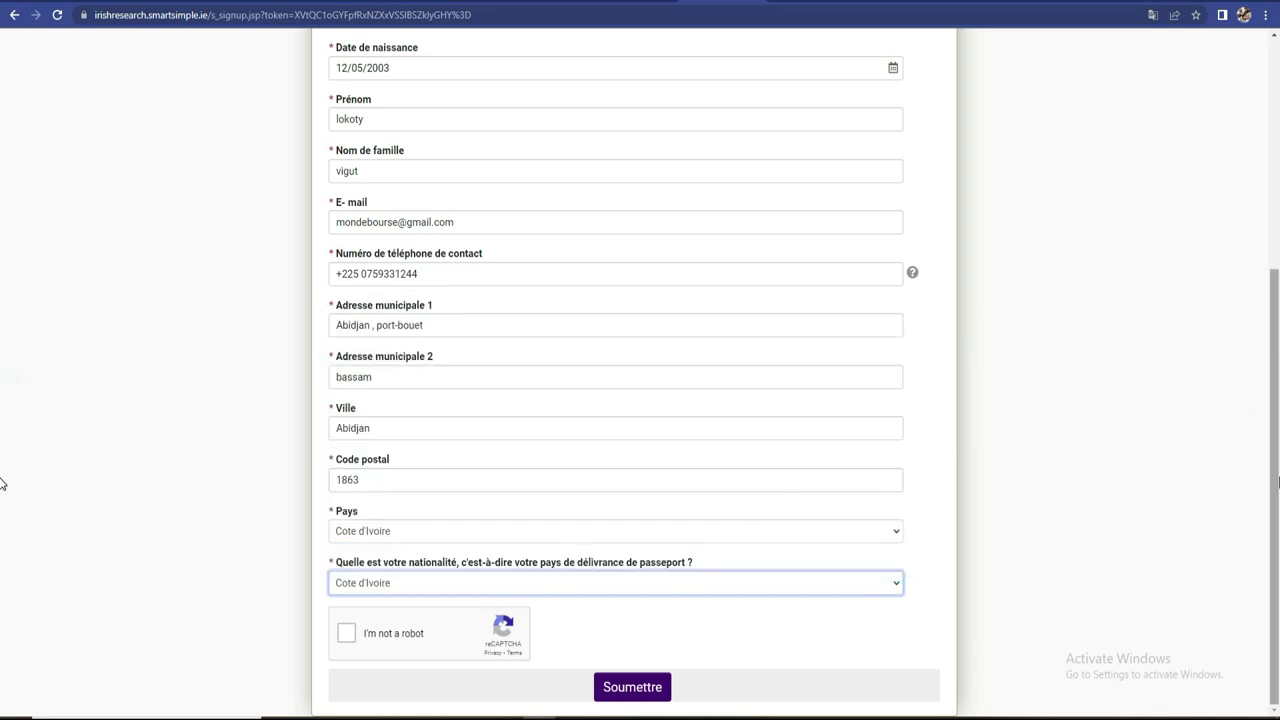
{"action": "scroll", "coordinate": [2, 472], "scroll_direction": "up", "scroll_amount": 3}
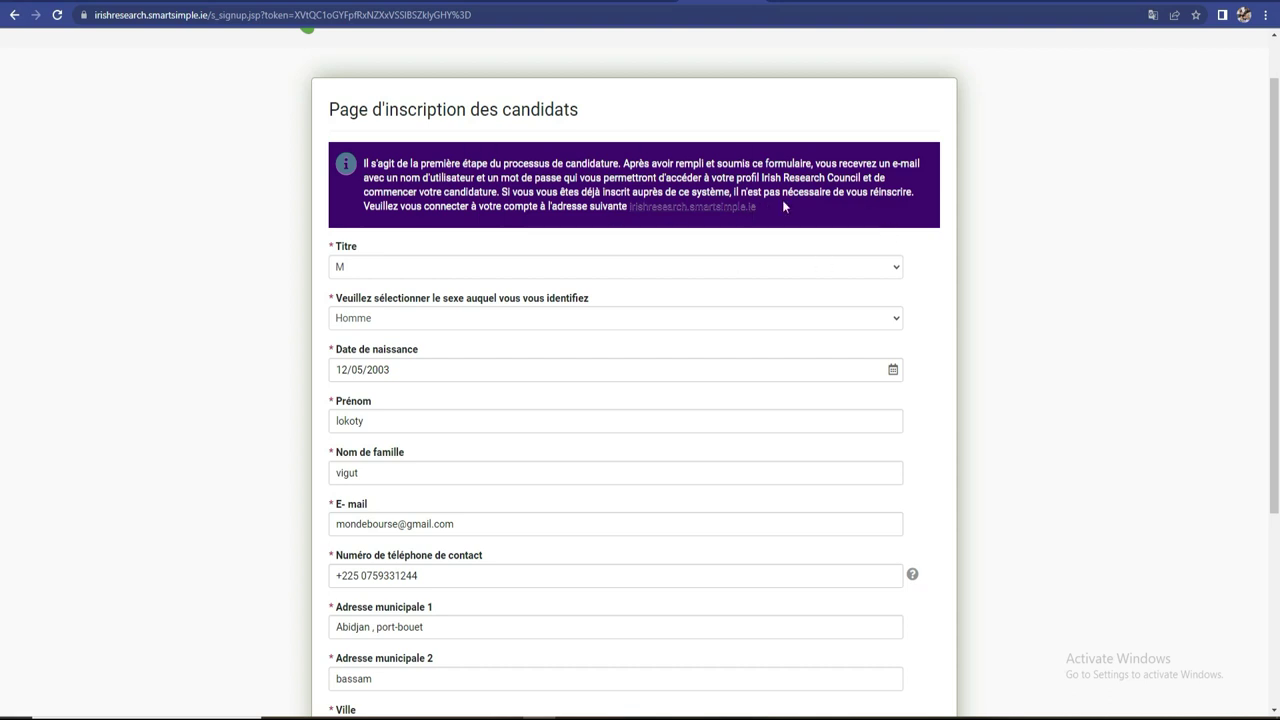
- Tick the 'I'm not a robot' reCAPTCHA box and submit the registration form with Soumettre
{"action": "scroll", "coordinate": [2, 360], "scroll_direction": "down", "scroll_amount": 1}
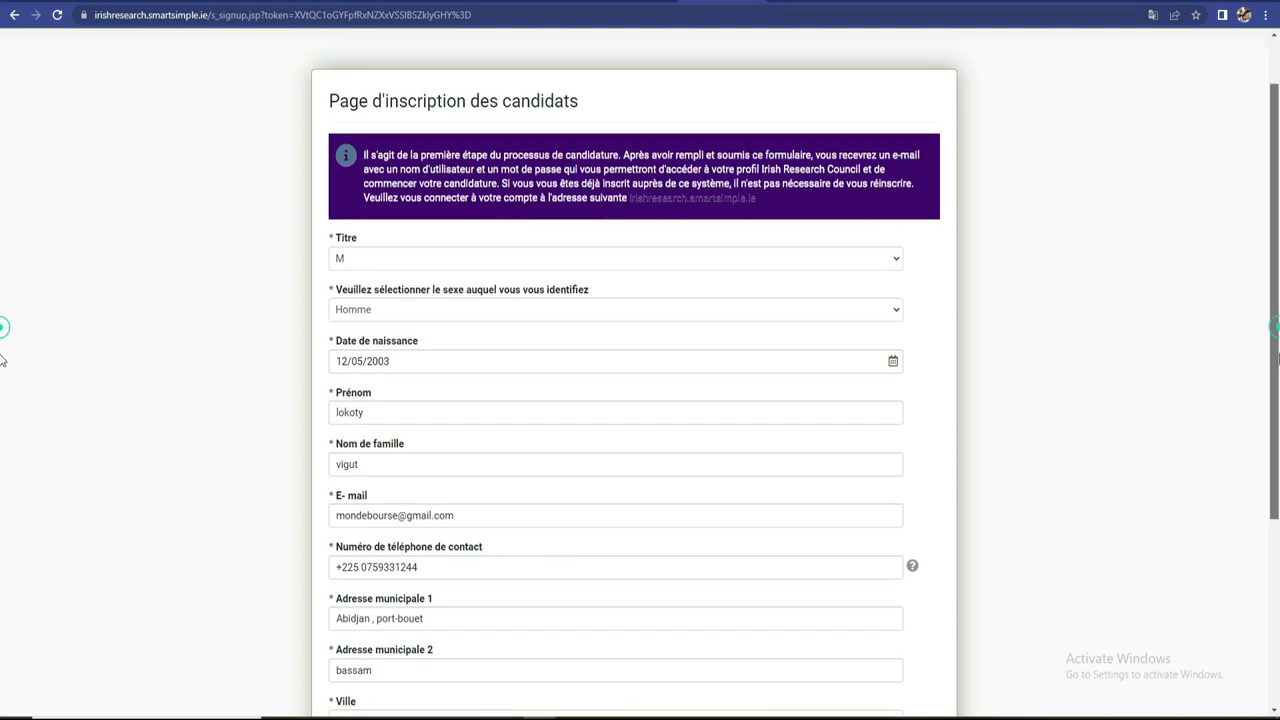
{"action": "scroll", "coordinate": [2, 360], "scroll_direction": "down", "scroll_amount": 3}
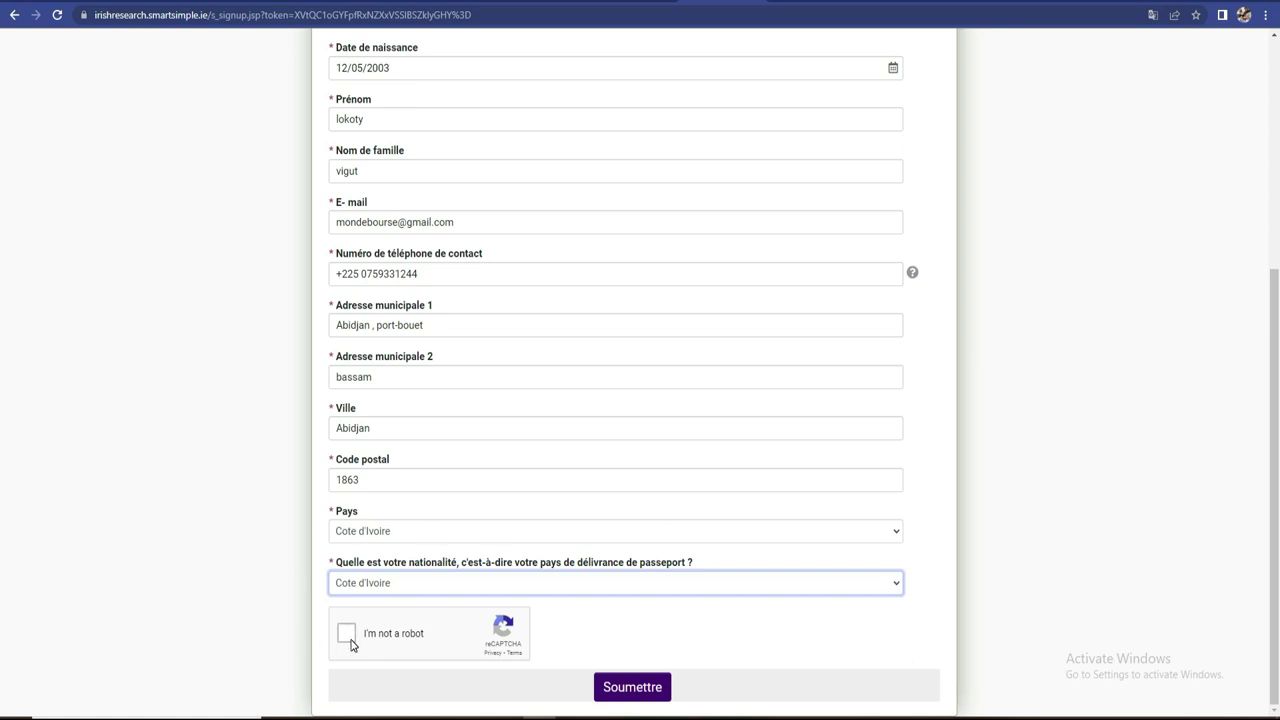
{"action": "left_click", "coordinate": [347, 634]}
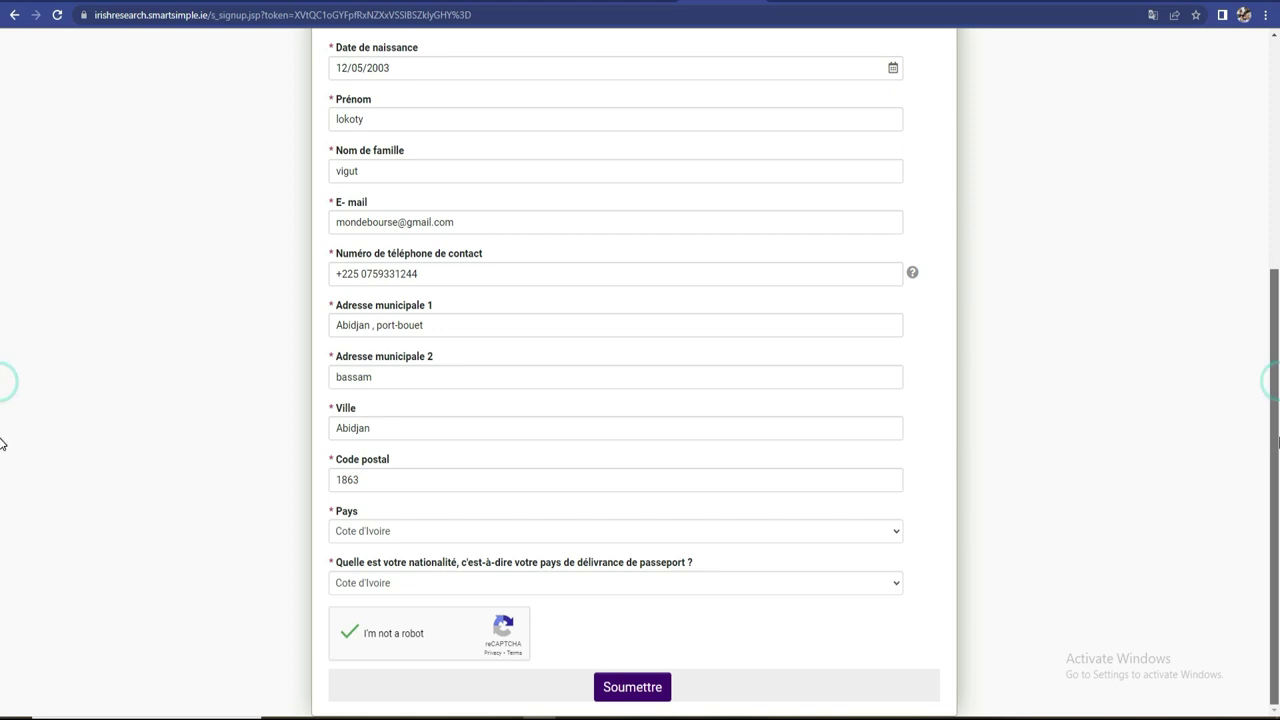
{"action": "left_click", "coordinate": [634, 690]}
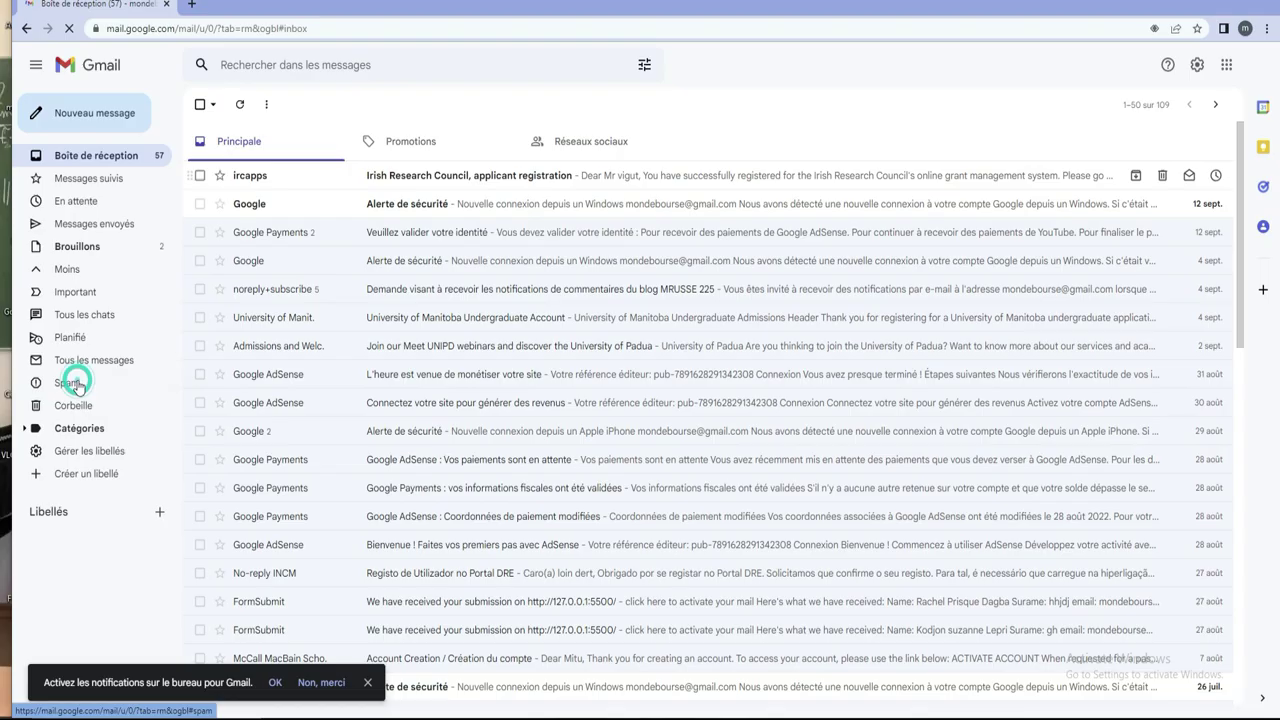
- Check Spam, then open the ircapps registration email from the Principale inbox
{"action": "left_click", "coordinate": [77, 386]}
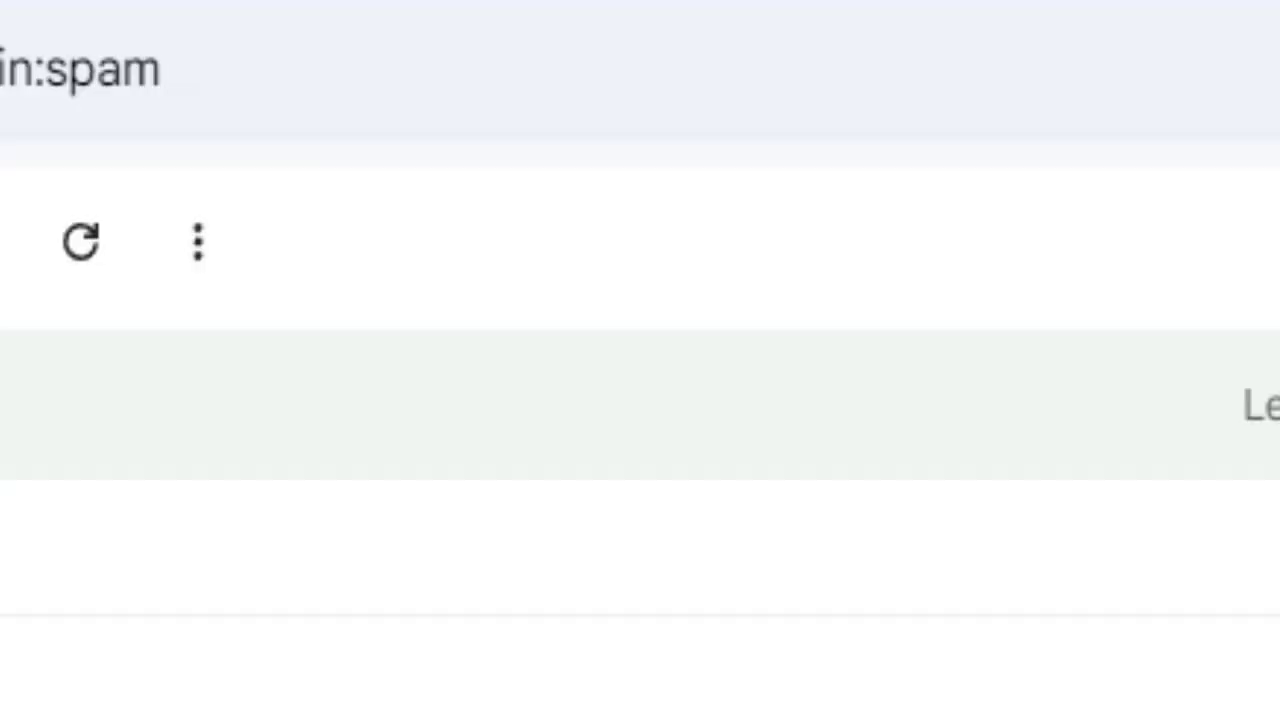
{"action": "left_click", "coordinate": [26, 28]}
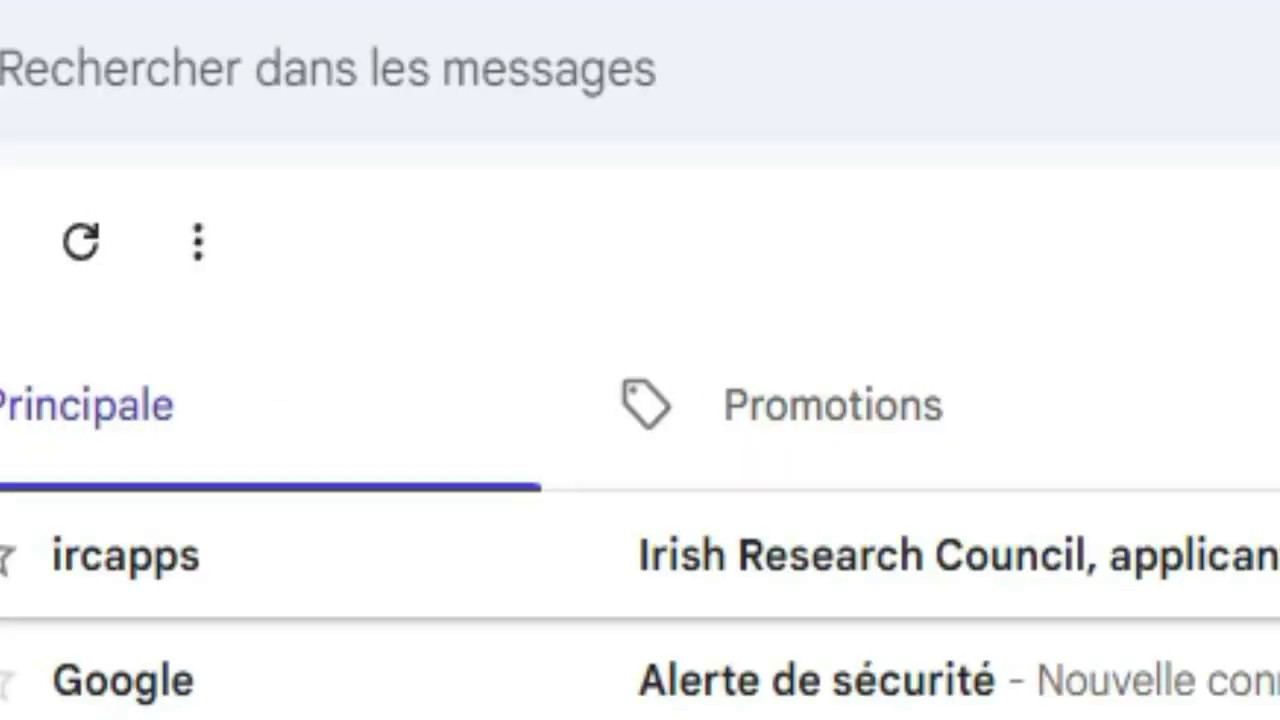
{"action": "left_click", "coordinate": [960, 555]}
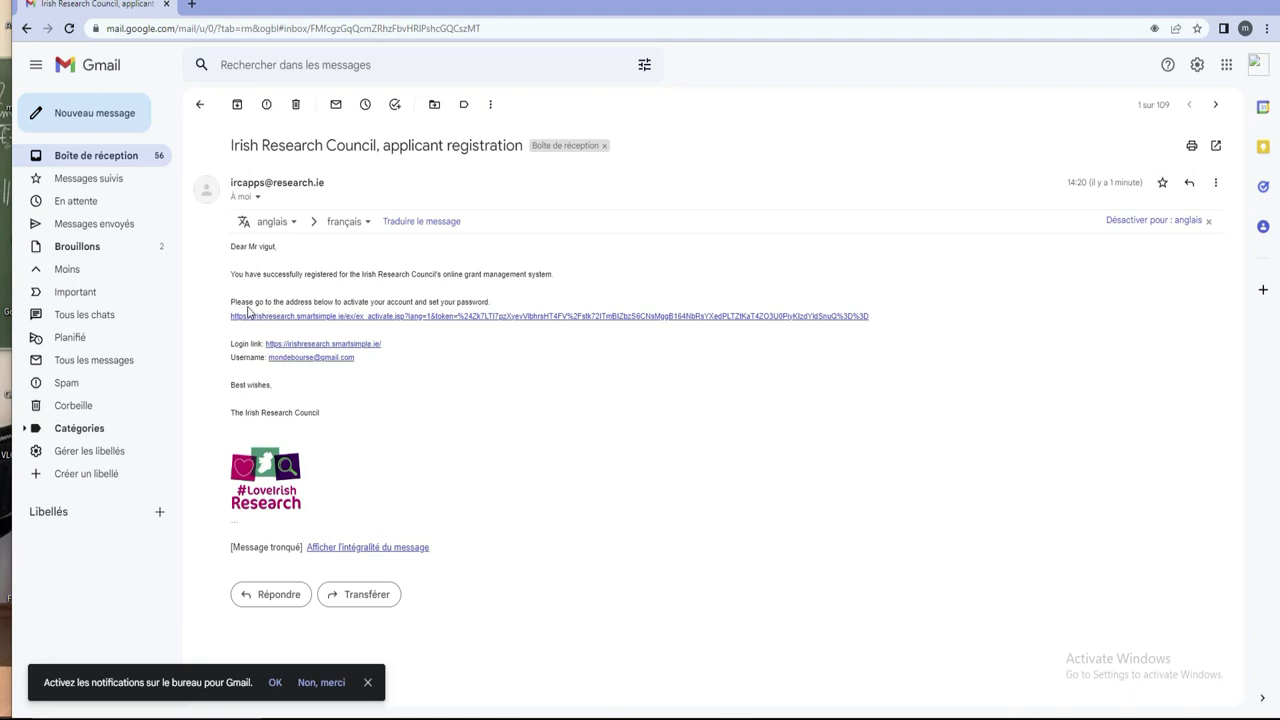
- Maximise the browser and zoom the Gmail page in three increments, starting at 110%
{"action": "left_click", "coordinate": [1235, 3]}
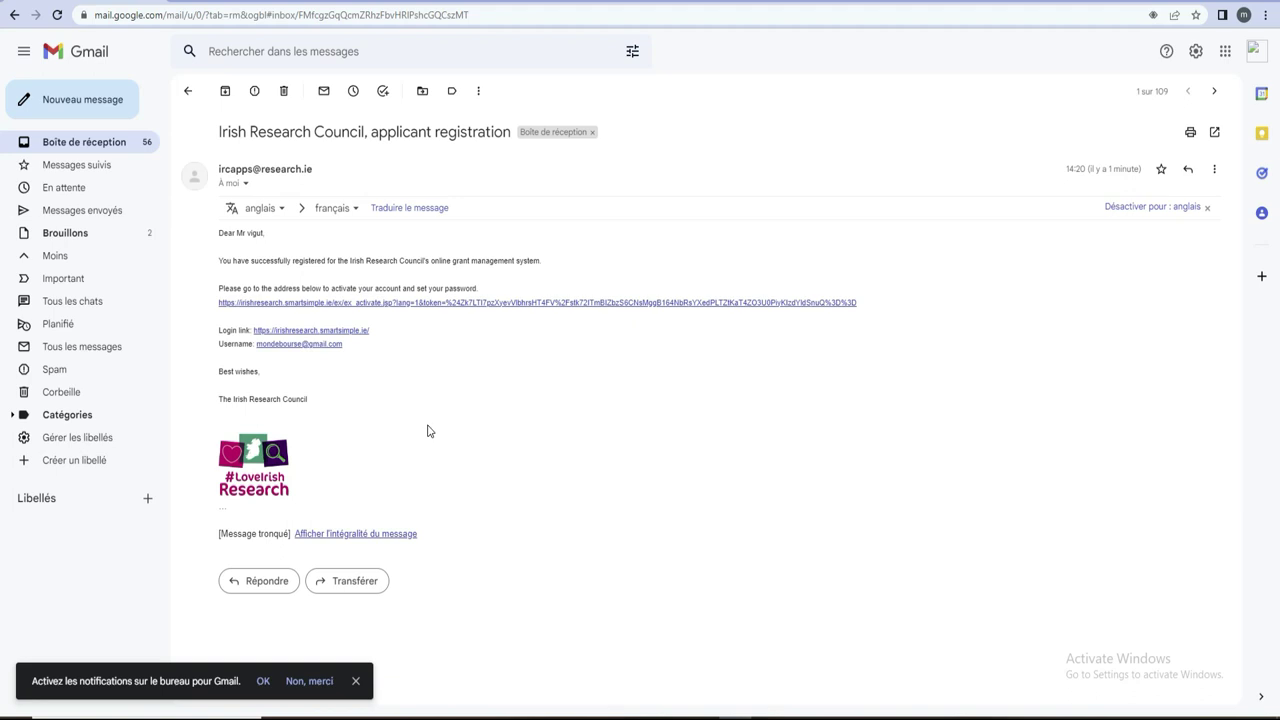
{"action": "key", "text": "ctrl+plus"}
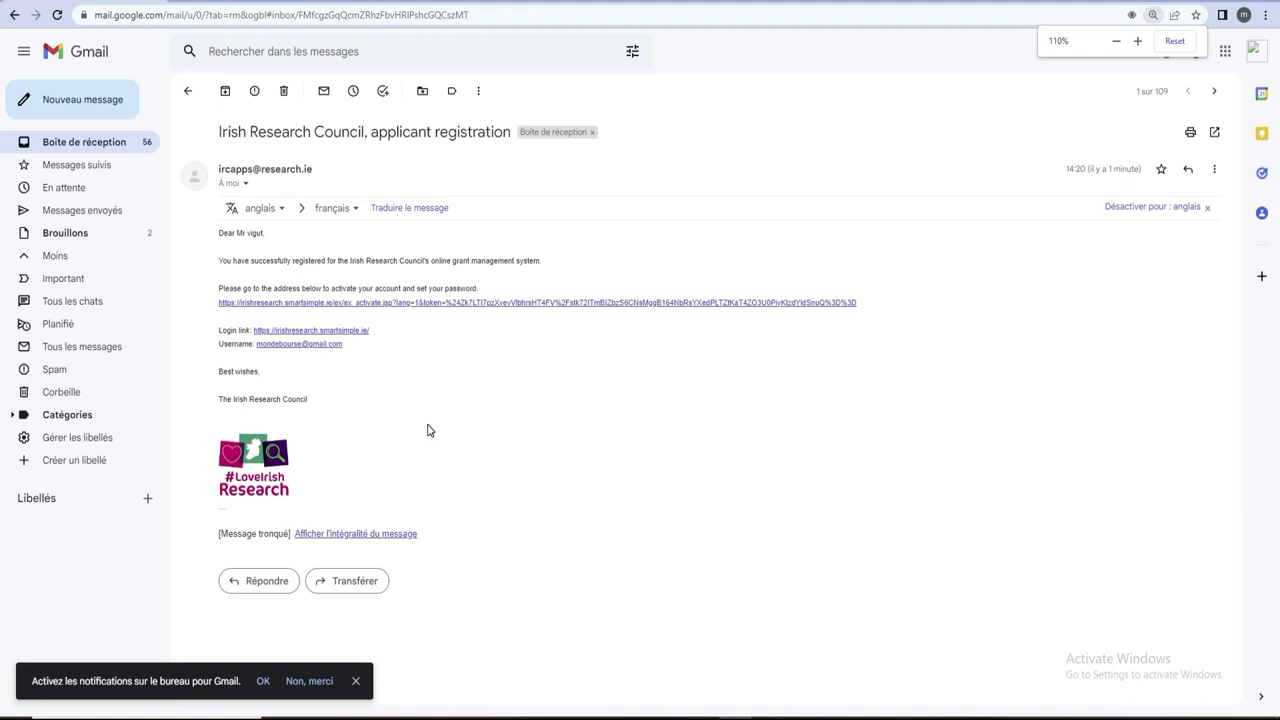
{"action": "key", "text": "ctrl+plus"}
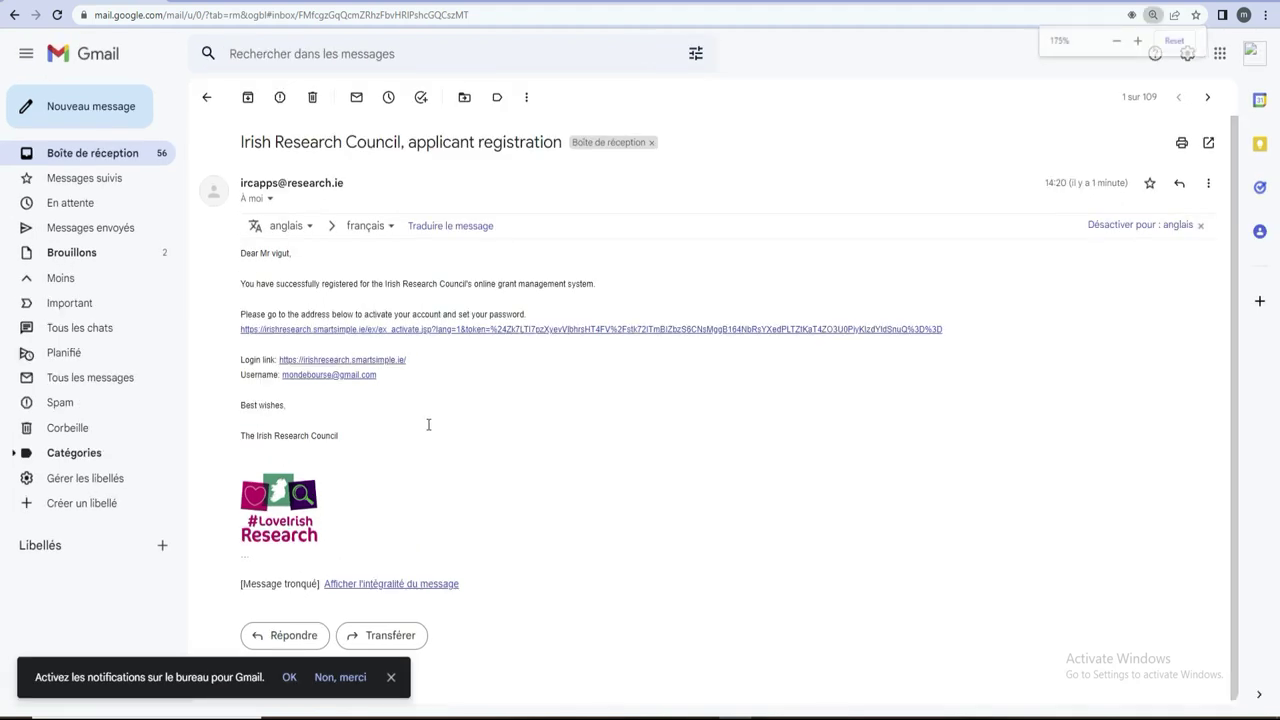
{"action": "key", "text": "ctrl+plus"}
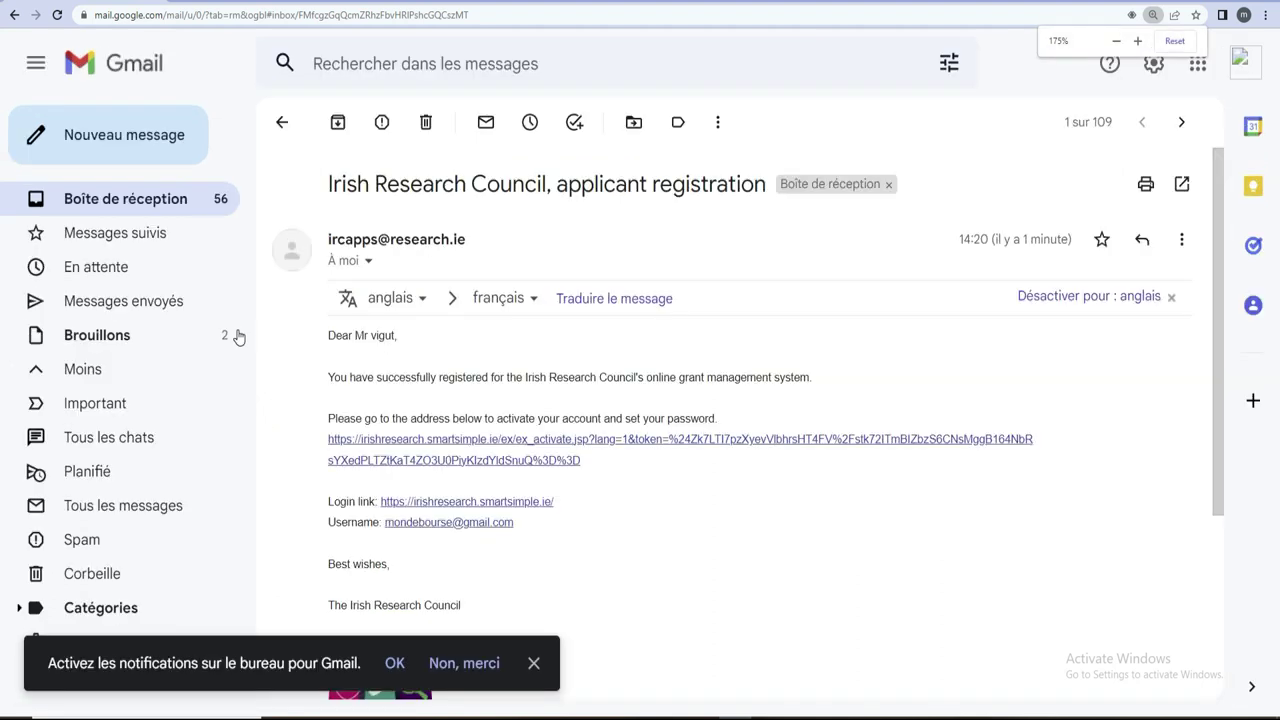
- Dismiss the desktop-notifications prompt and magnify the email to read the activation link
{"action": "left_click_drag", "start_coordinate": [602, 487], "coordinate": [345, 402]}
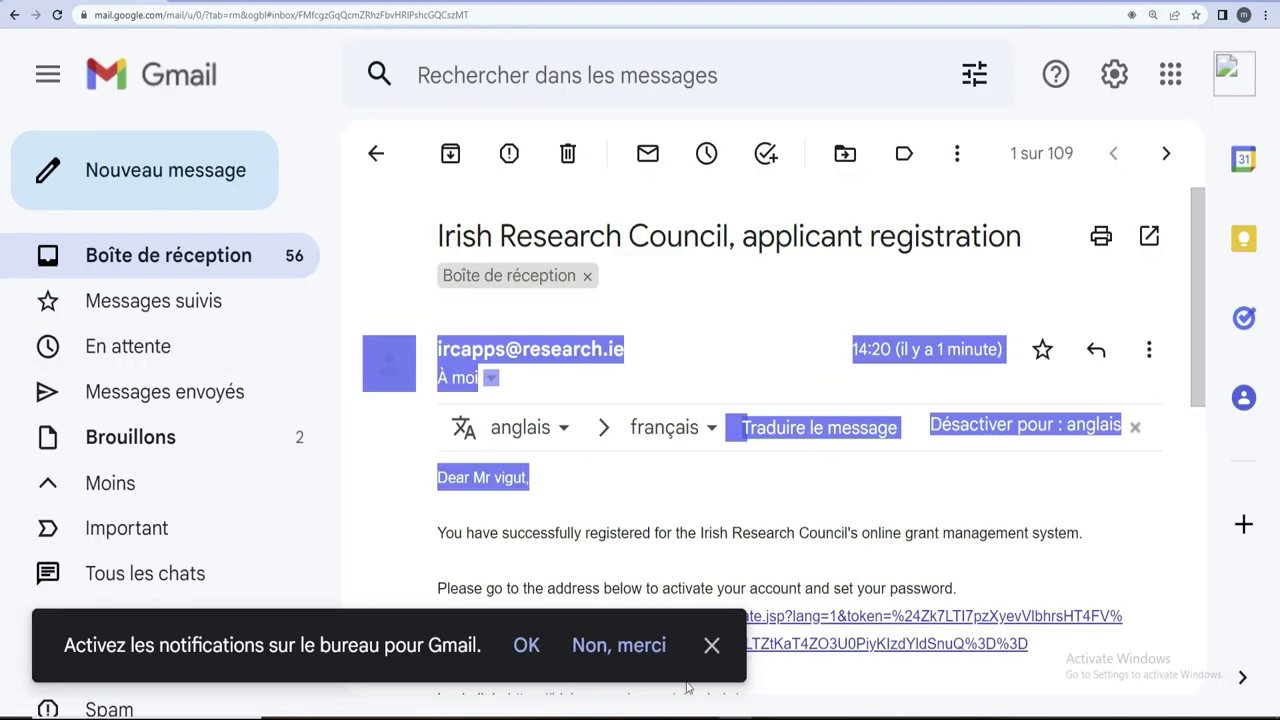
{"action": "left_click", "coordinate": [711, 648]}
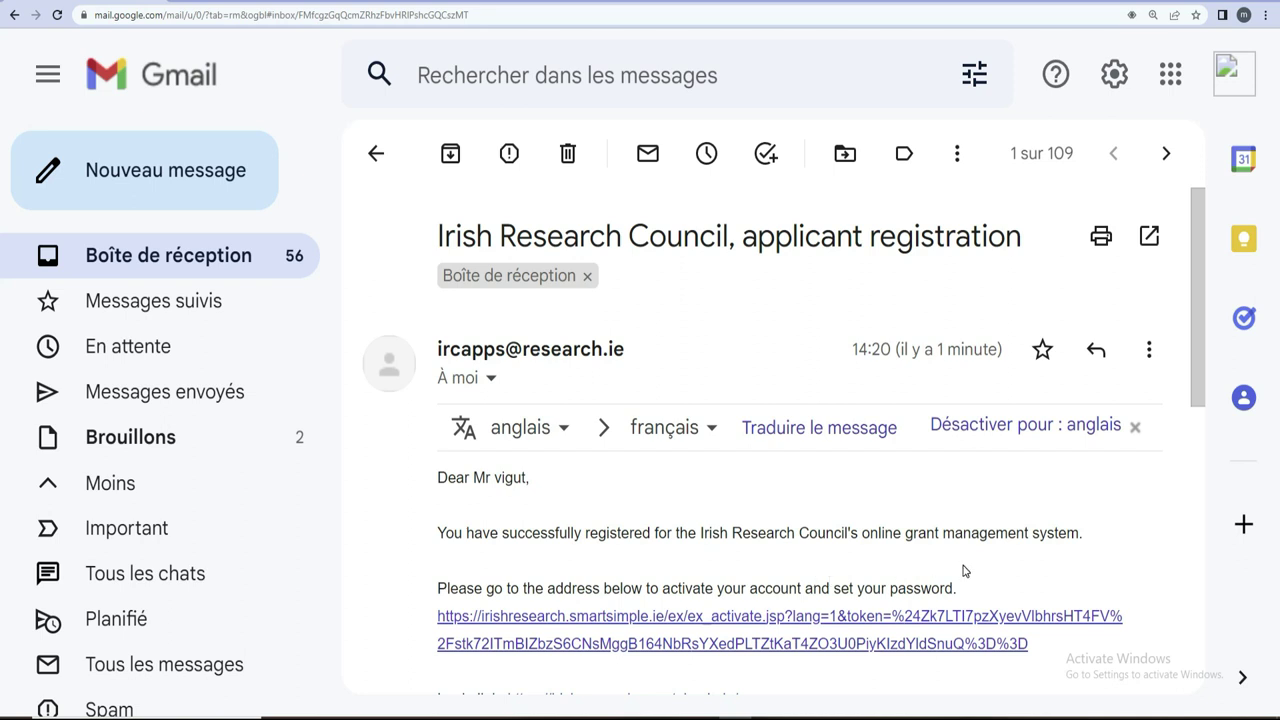
{"action": "key", "text": "super+plus"}
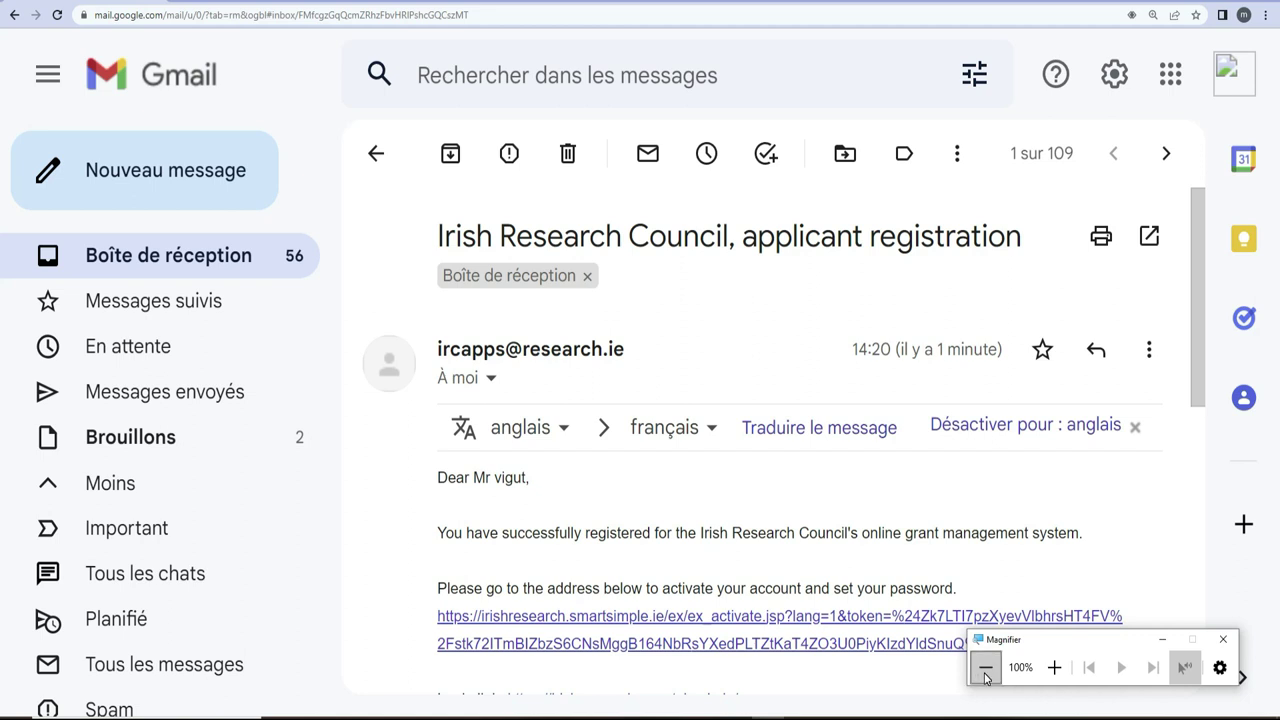
{"action": "left_click_drag", "start_coordinate": [1197, 333], "coordinate": [1178, 397]}
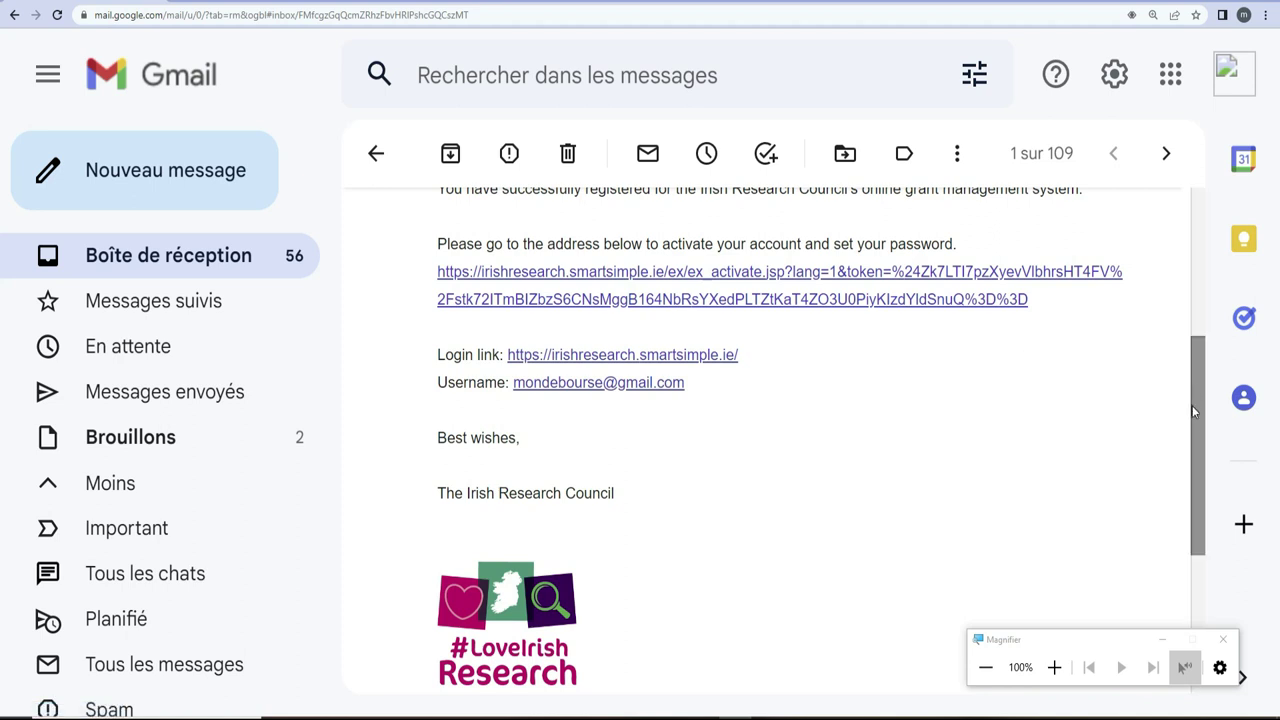
{"action": "left_click_drag", "start_coordinate": [1200, 431], "coordinate": [1200, 396]}
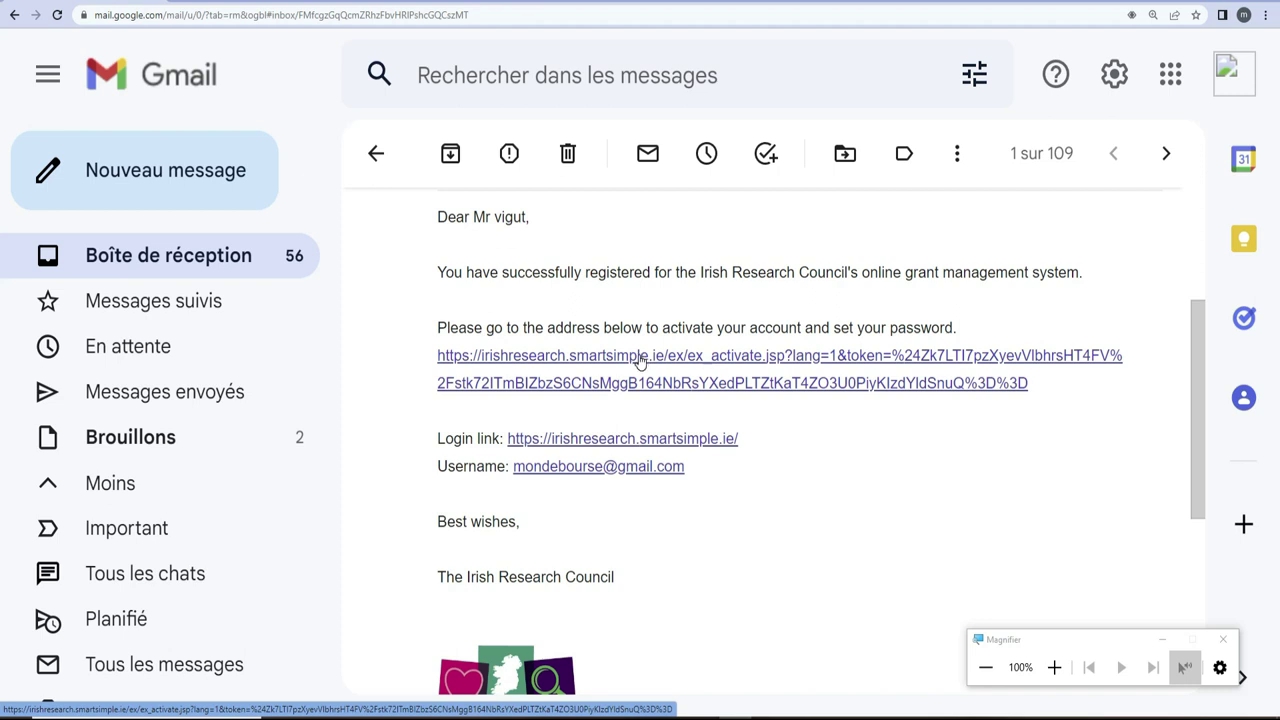
- Follow the email's activation link and select the New Password and Confirm Password fields
{"action": "left_click", "coordinate": [640, 358]}
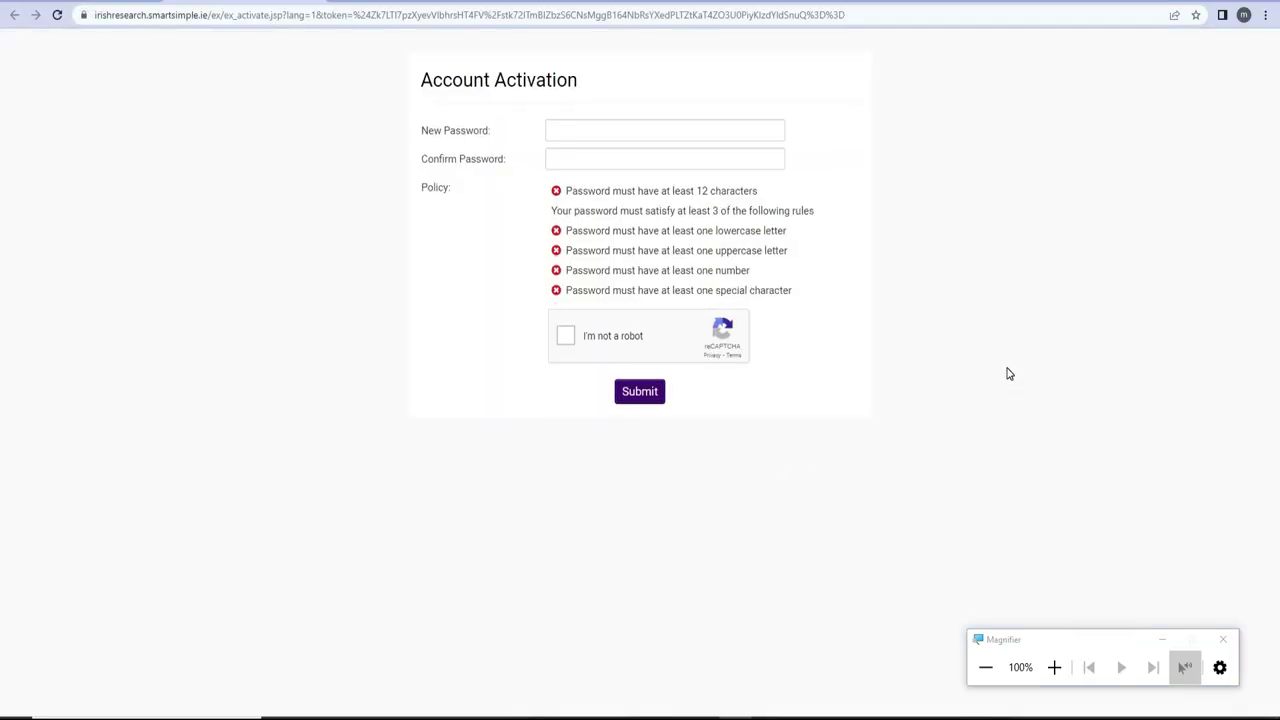
{"action": "left_click", "coordinate": [582, 127]}
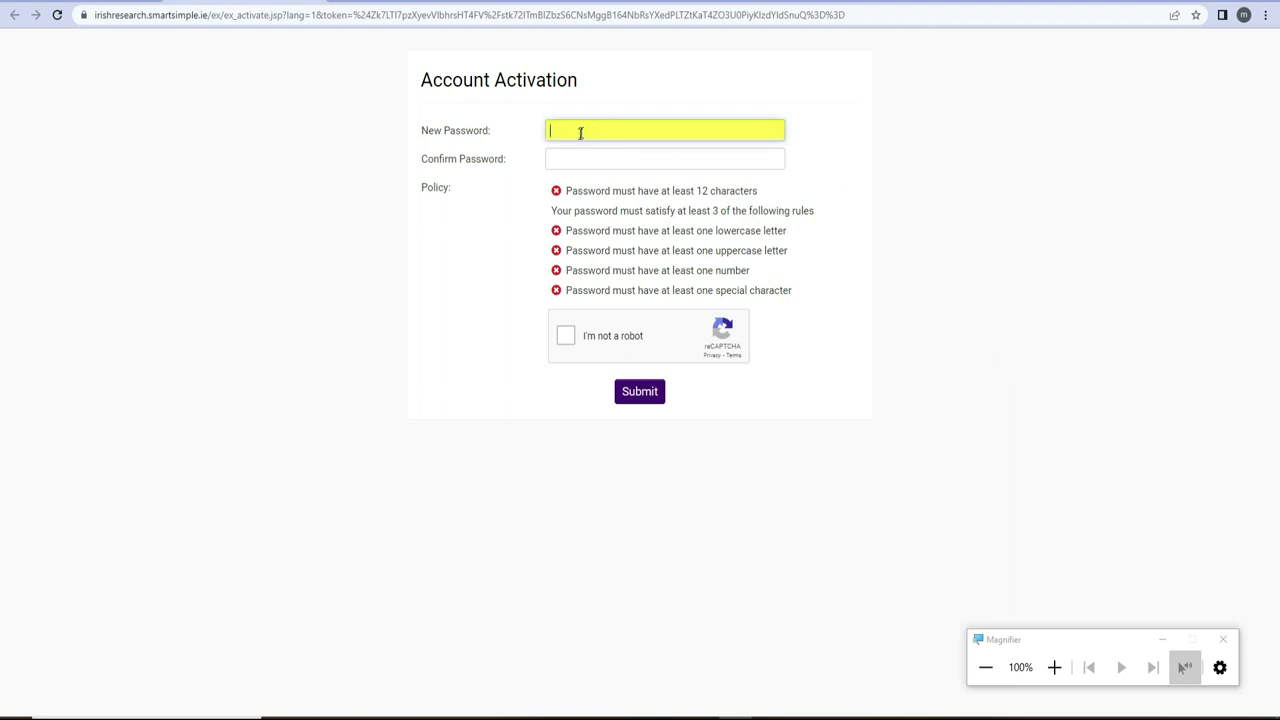
{"action": "left_click", "coordinate": [577, 156]}
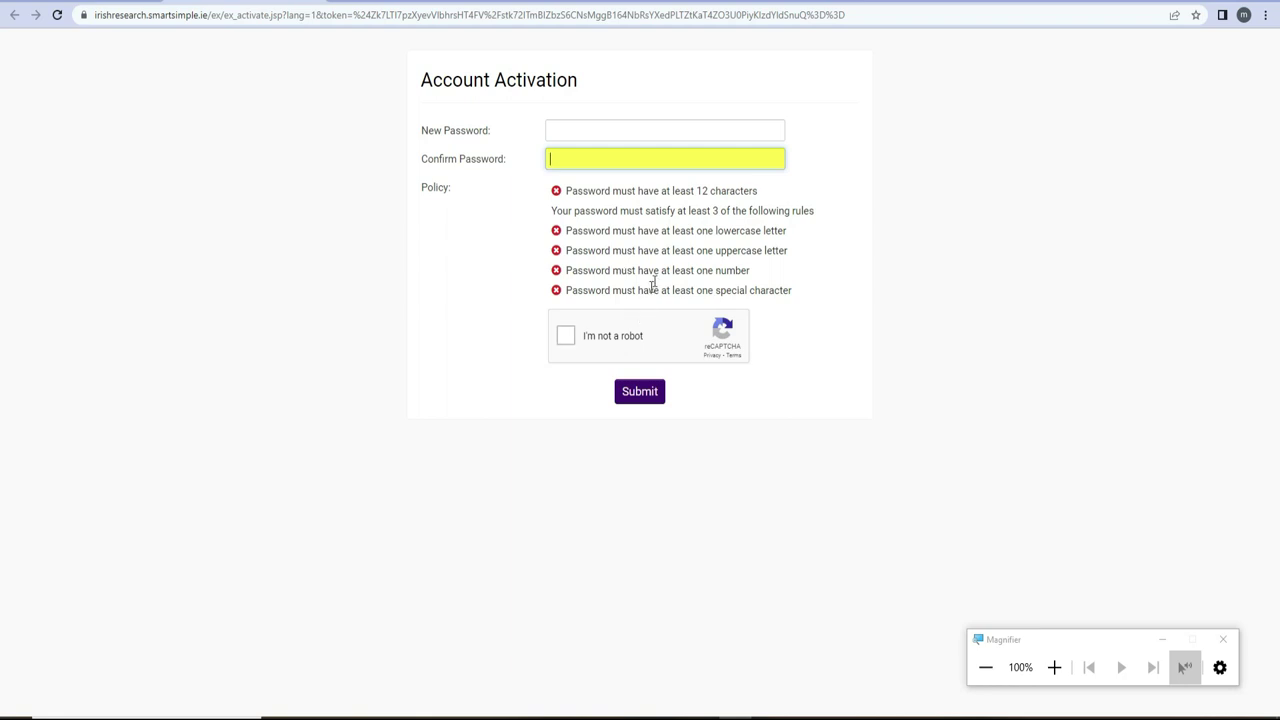
{"action": "left_click", "coordinate": [582, 124]}
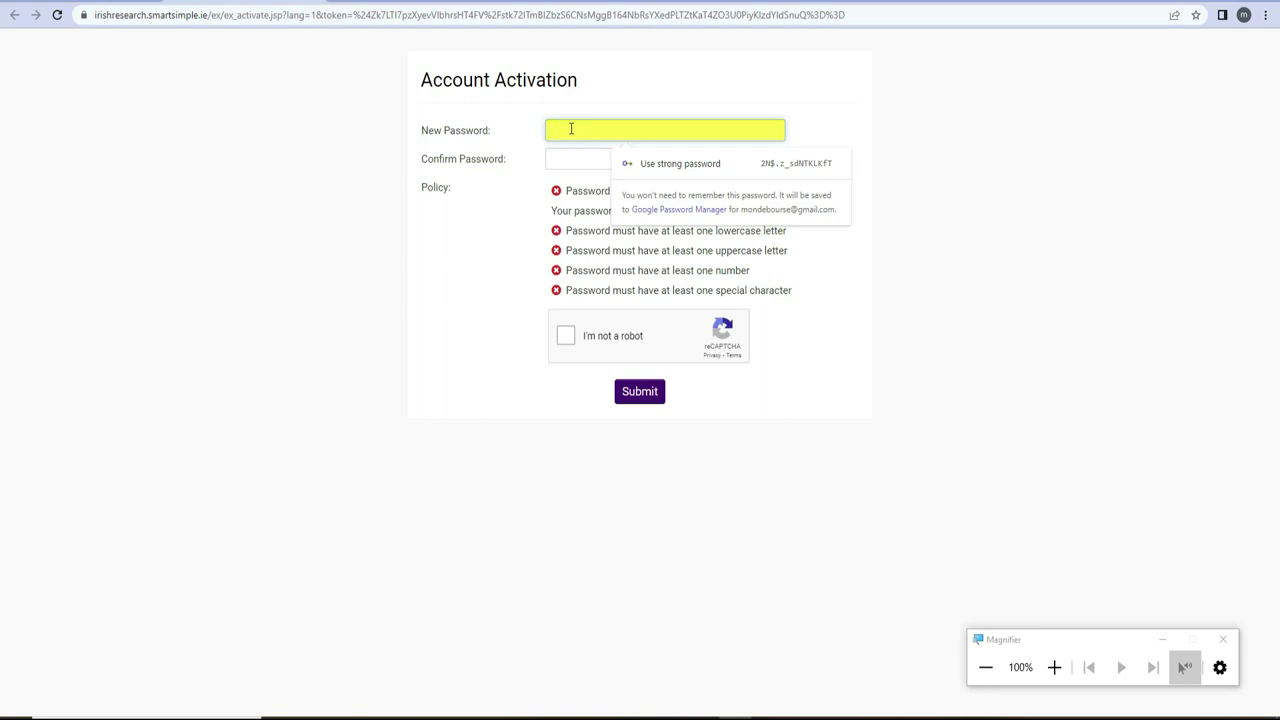
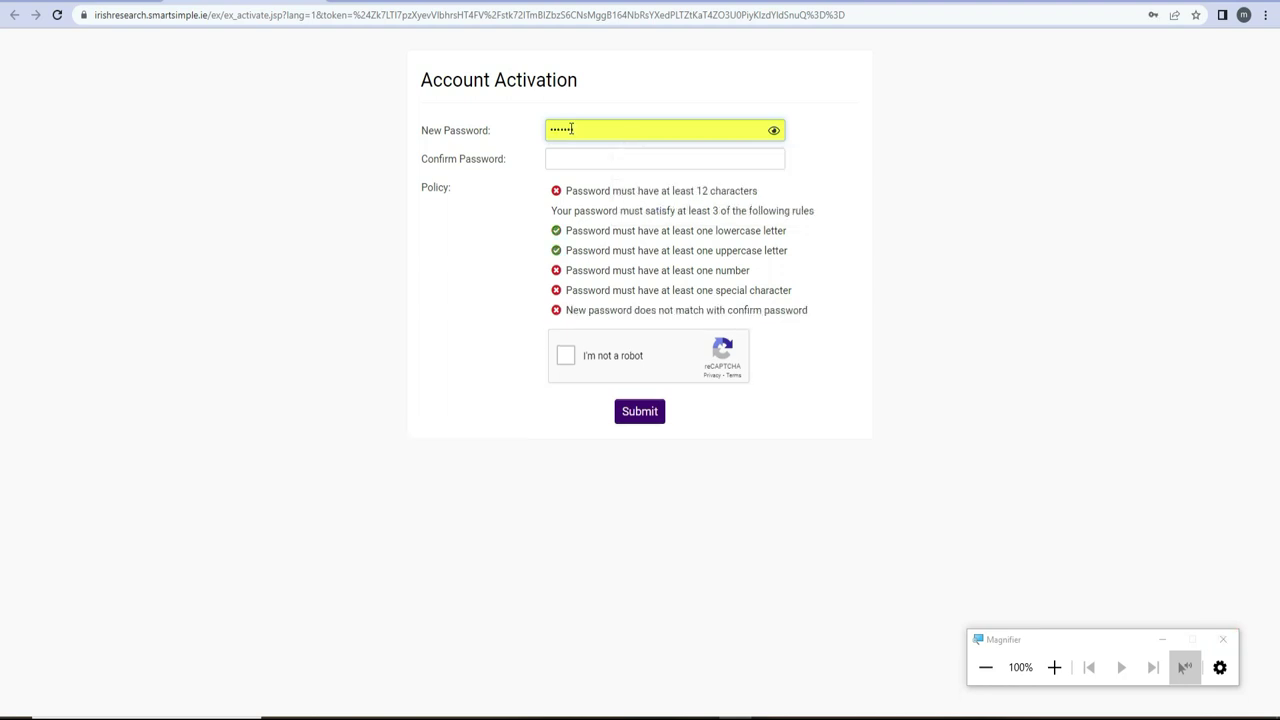
- Enter a new password with uppercase, lowercase and digits, fixing typos until all policy checks pass
{"action": "left_click_drag", "start_coordinate": [586, 130], "coordinate": [550, 131]}
{"action": "key", "text": "BackSpace"}
{"action": "type", "text": "•••••••••••••••"}
- Tick 'I'm not a robot', retype the password in Confirm Password, and submit the activation
{"action": "left_click", "coordinate": [564, 357]}
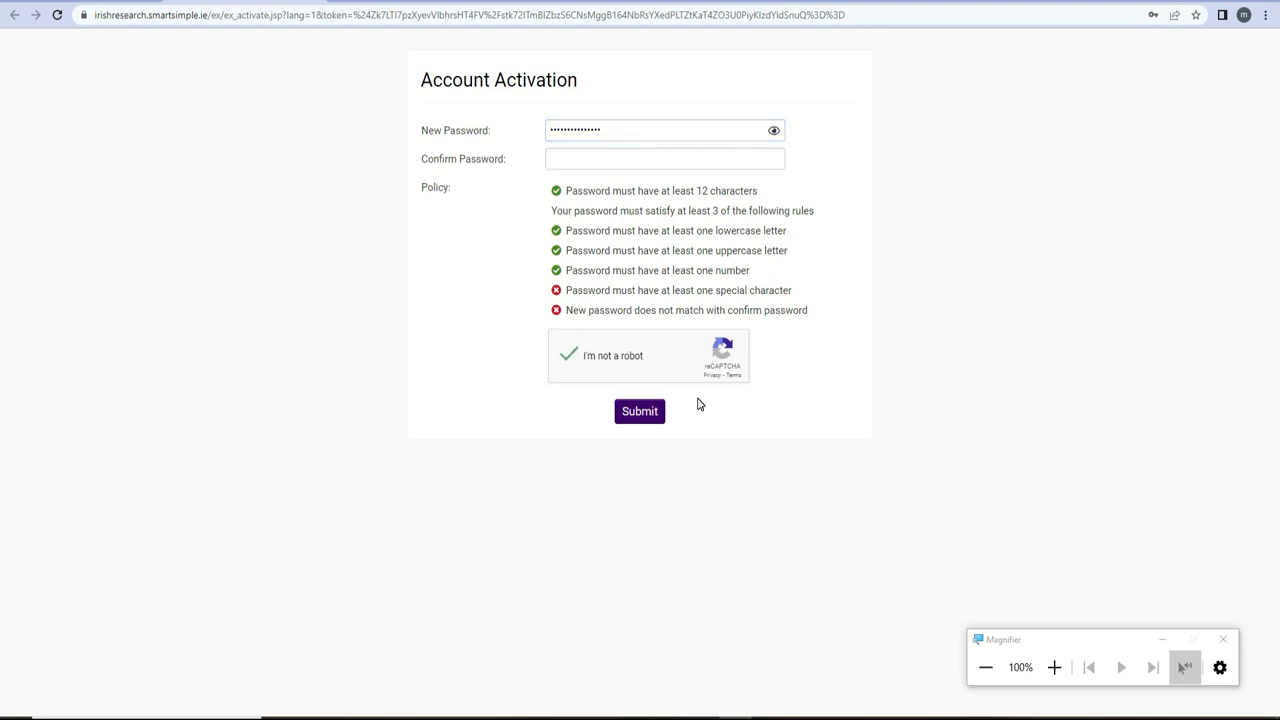
{"action": "left_click", "coordinate": [648, 420]}
{"action": "left_click", "coordinate": [582, 159]}
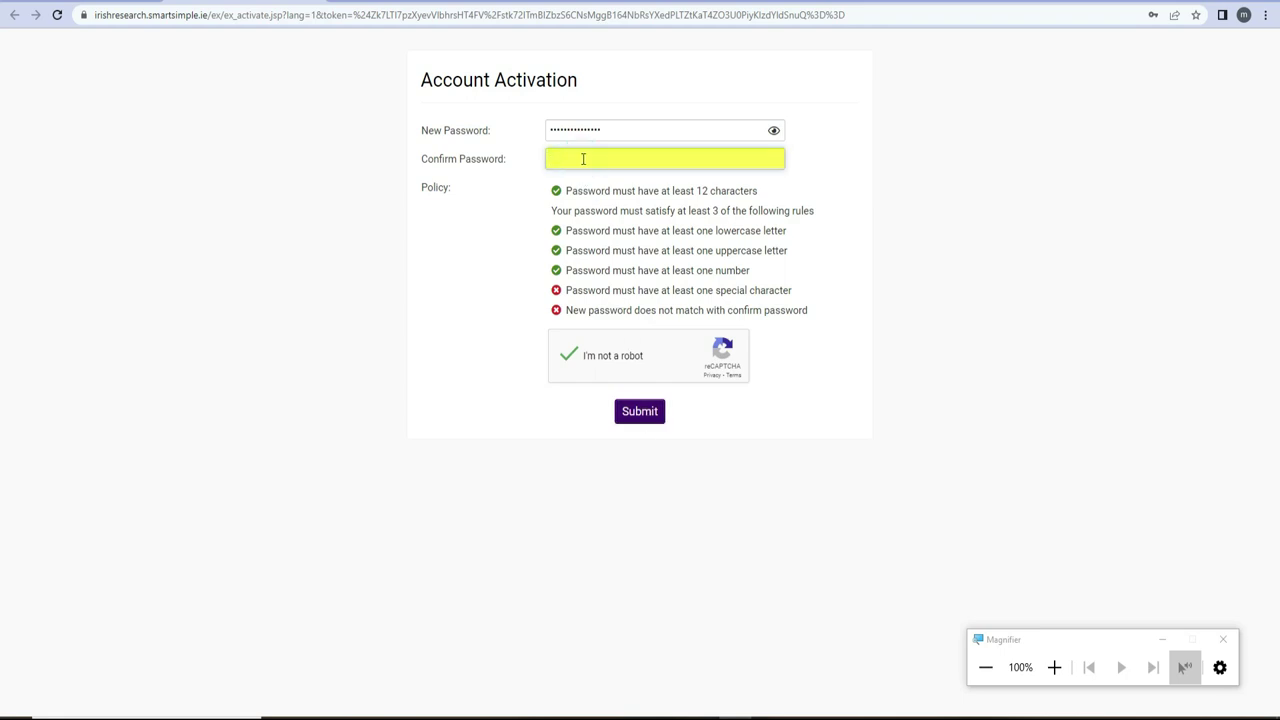
{"action": "type", "text": "•••••••••••••"}
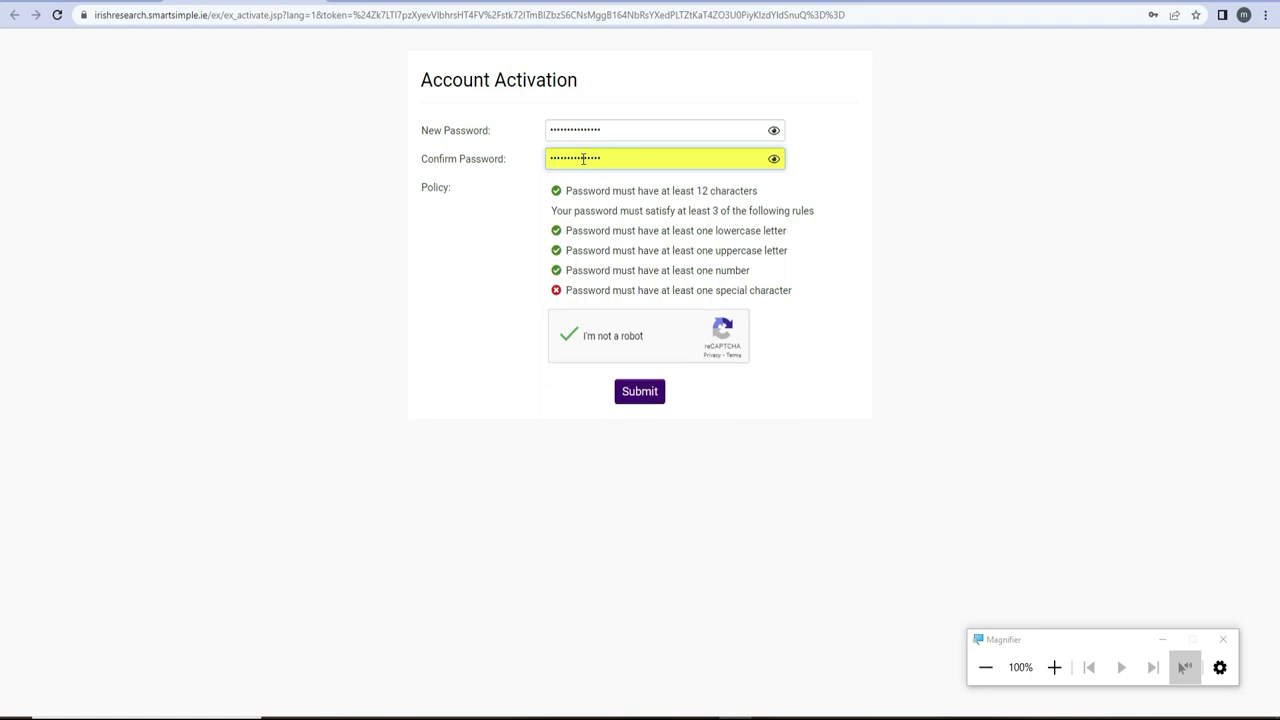
{"action": "left_click", "coordinate": [654, 391]}
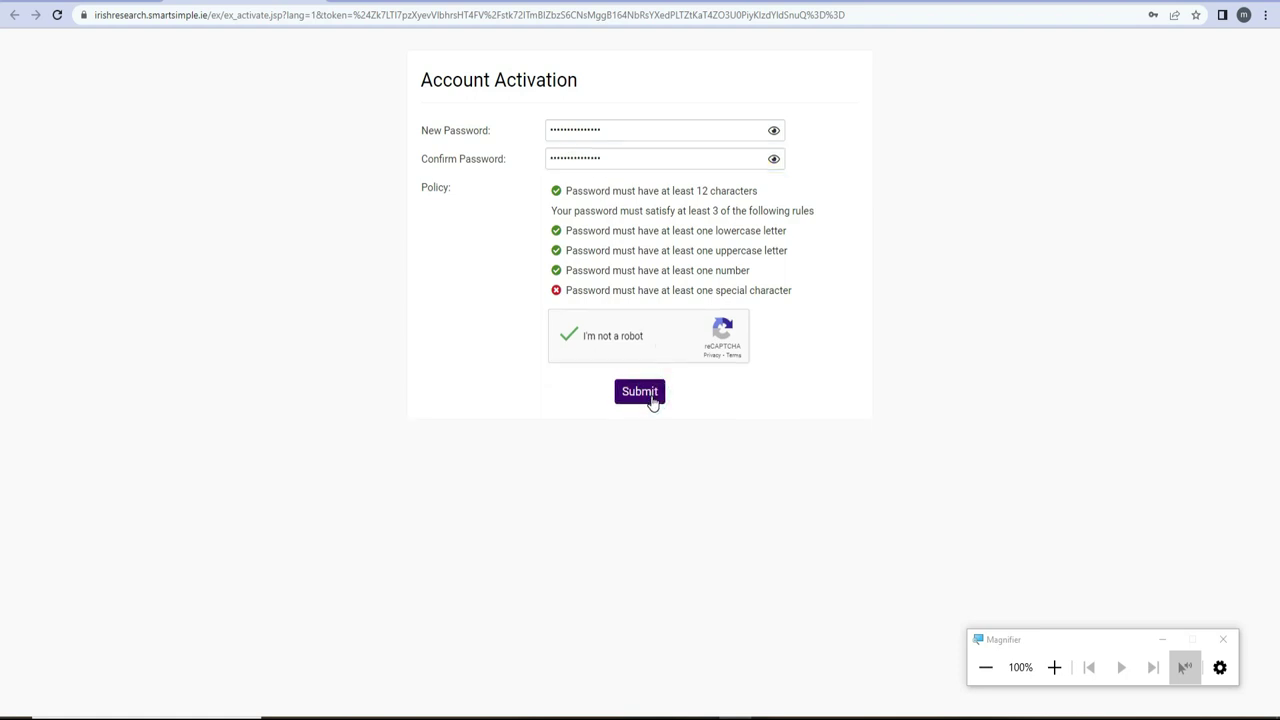
{"action": "left_click", "coordinate": [651, 396]}
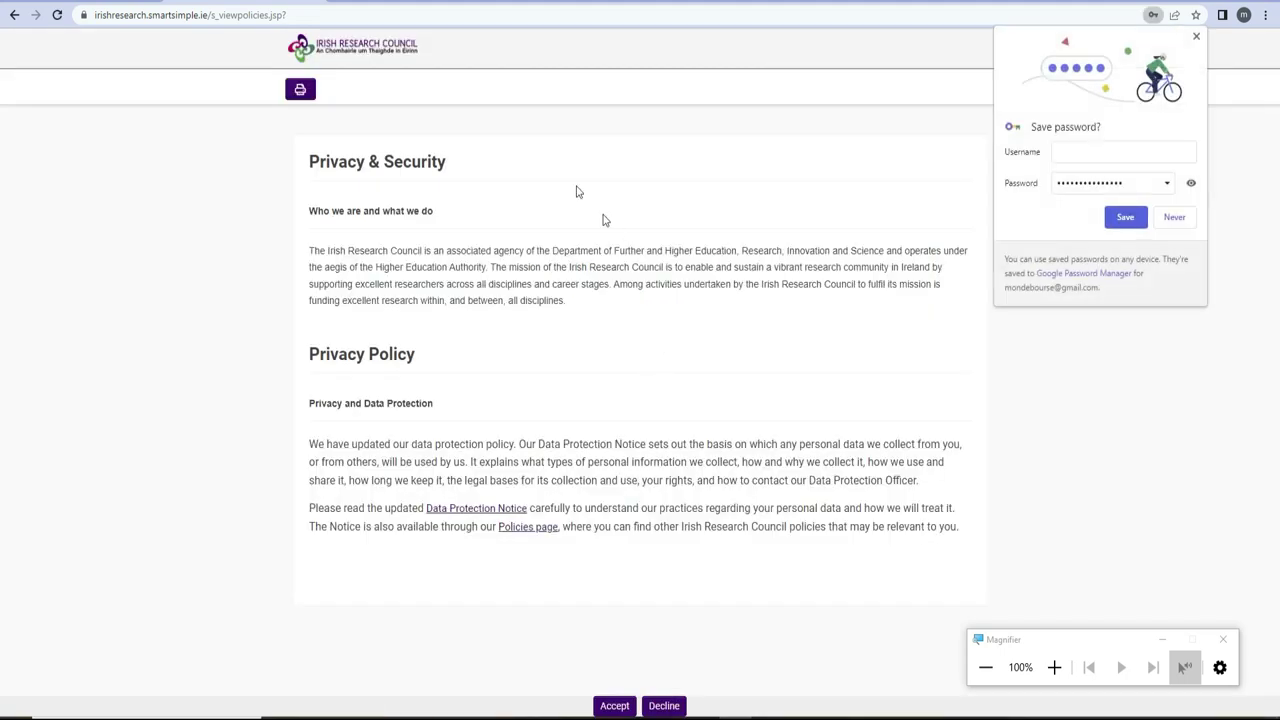
- Save the new password in Chrome and accept the Privacy & Security policy
{"action": "left_click", "coordinate": [1125, 218]}
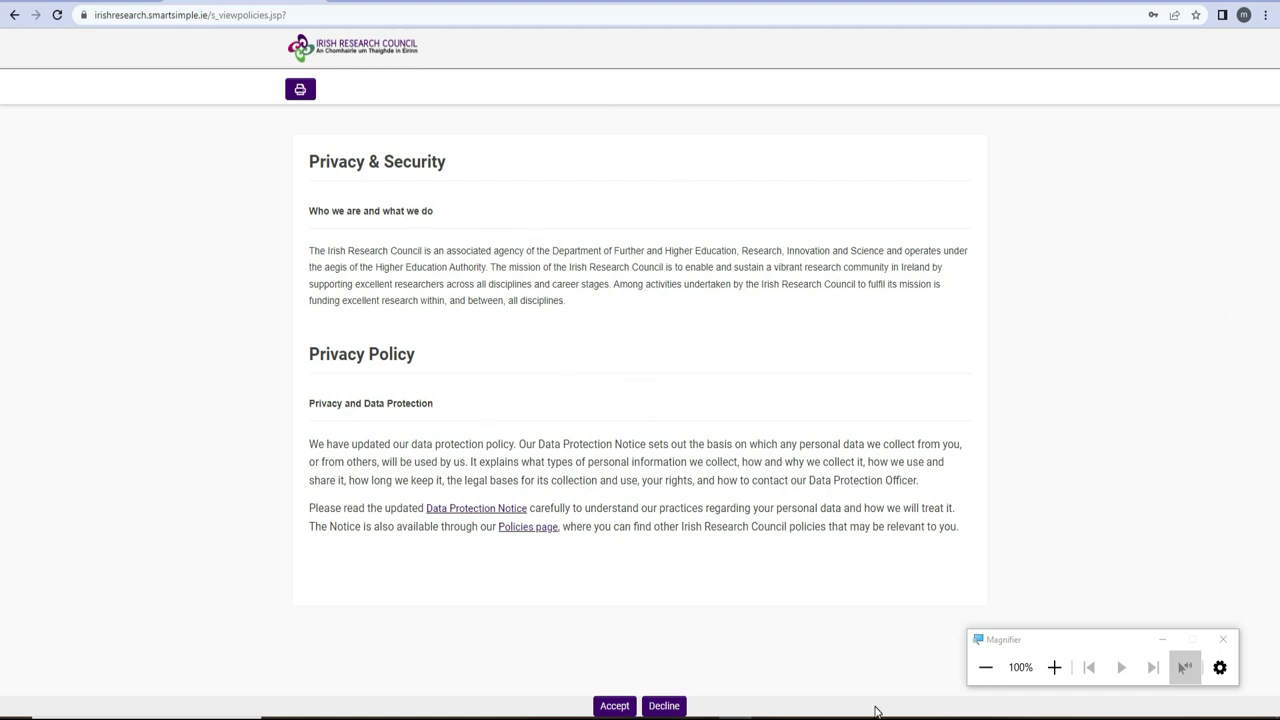
{"action": "left_click", "coordinate": [620, 708]}
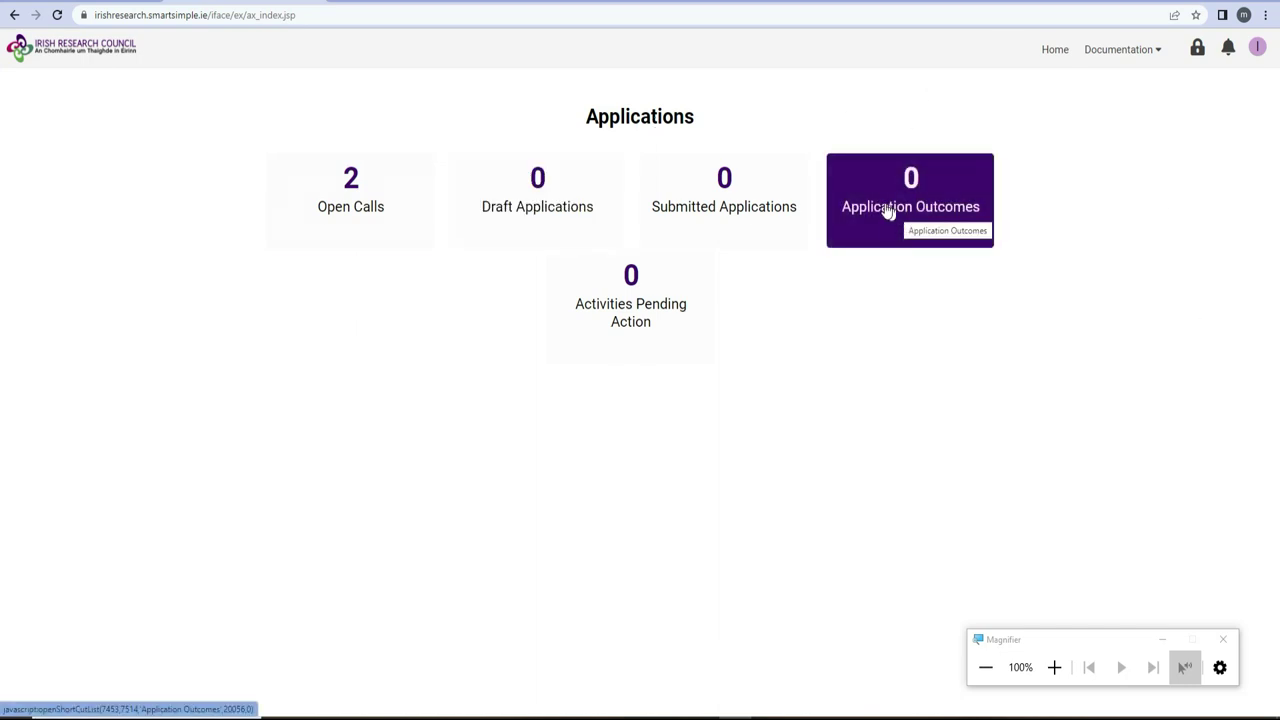
- Open the Open Calls tile to list the 2023 Postdoctoral Fellowship and Postgraduate Scholarship calls
{"action": "left_click", "coordinate": [344, 210]}
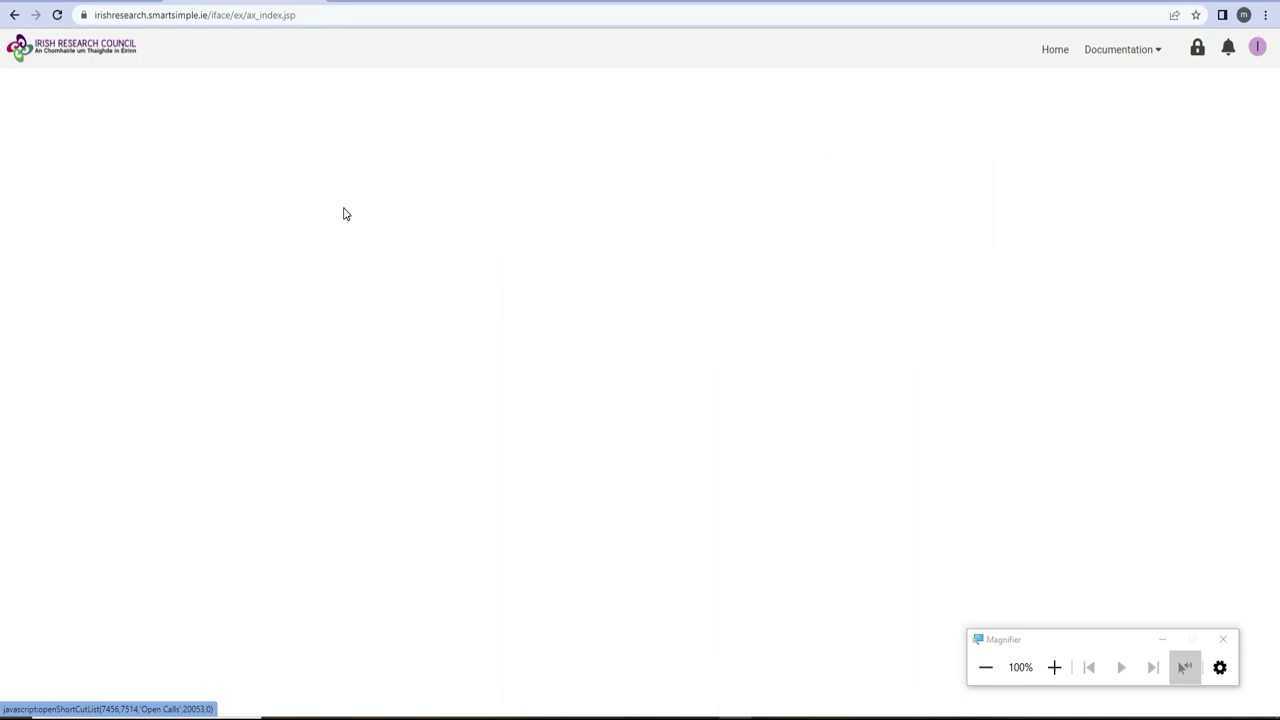